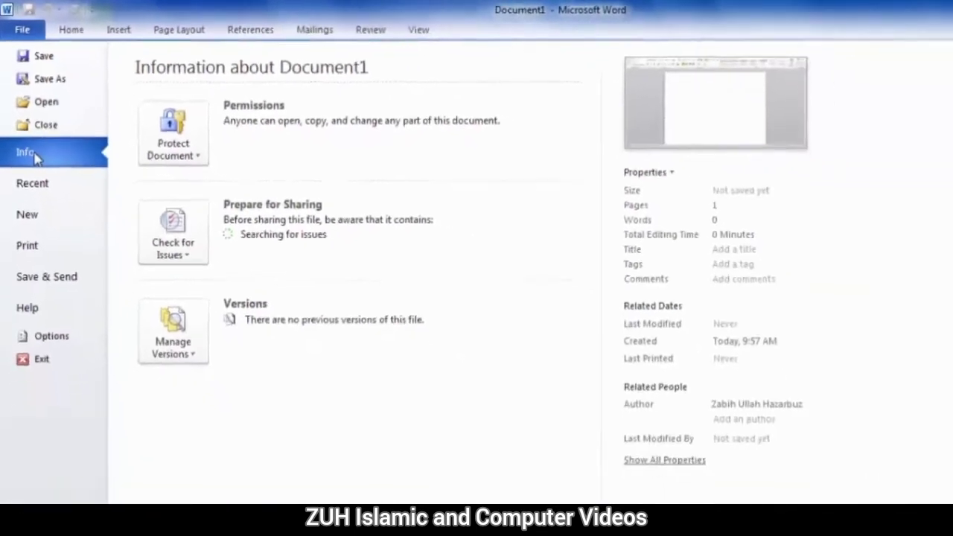
Permanently keep the current colour scheme, then show Document1's Protect Document options
{"action": "left_click", "coordinate": [174, 119]}
{"action": "left_click", "coordinate": [94, 130]}
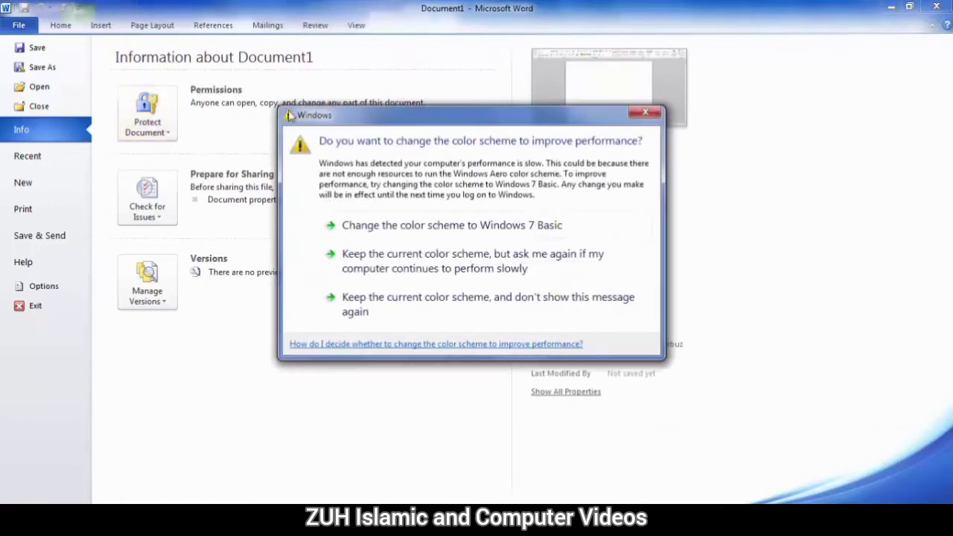
{"action": "left_click", "coordinate": [370, 305]}
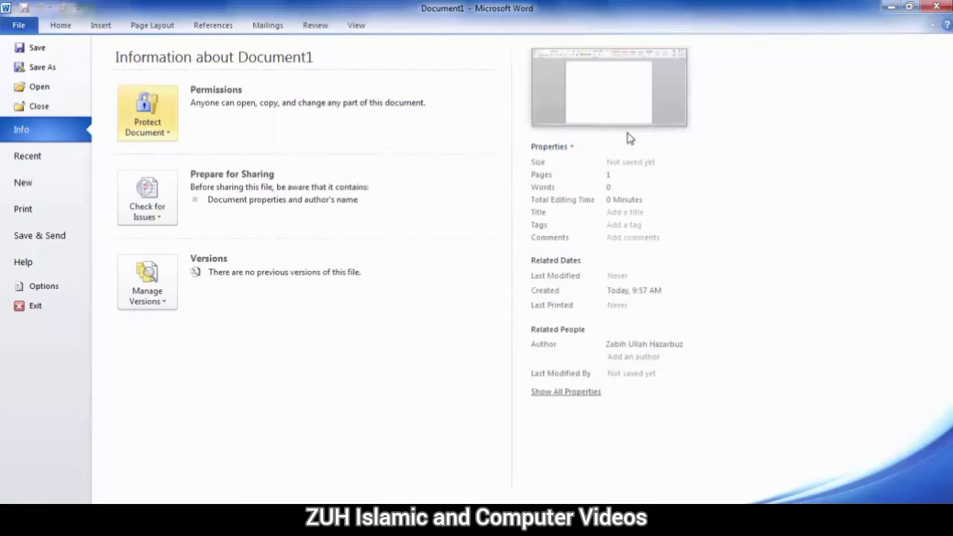
{"action": "left_click", "coordinate": [146, 122]}
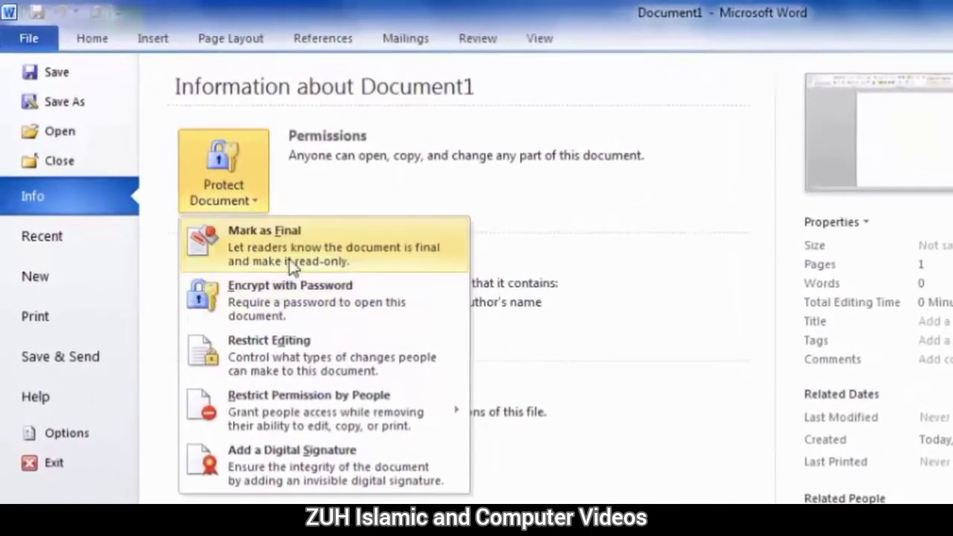
Fill the page with =rand(20) sample text (3 pages, 1,229 words) and return to Info
{"action": "left_click", "coordinate": [861, 97]}
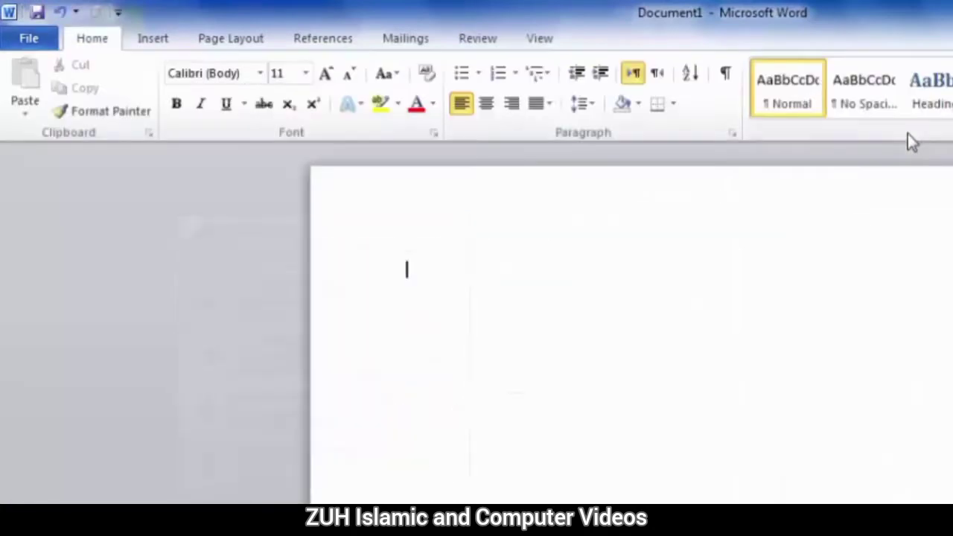
{"action": "type", "text": "=rand(2"}
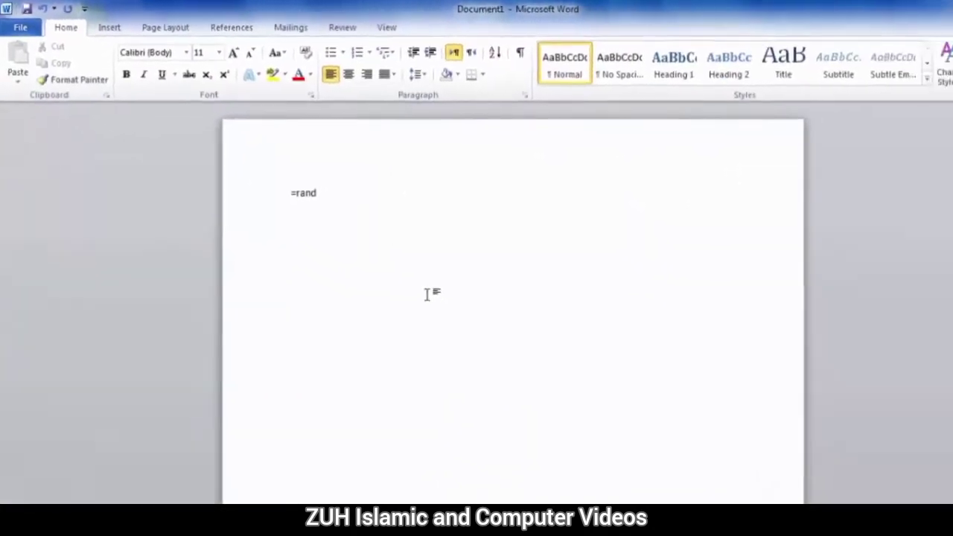
{"action": "type", "text": "0"}
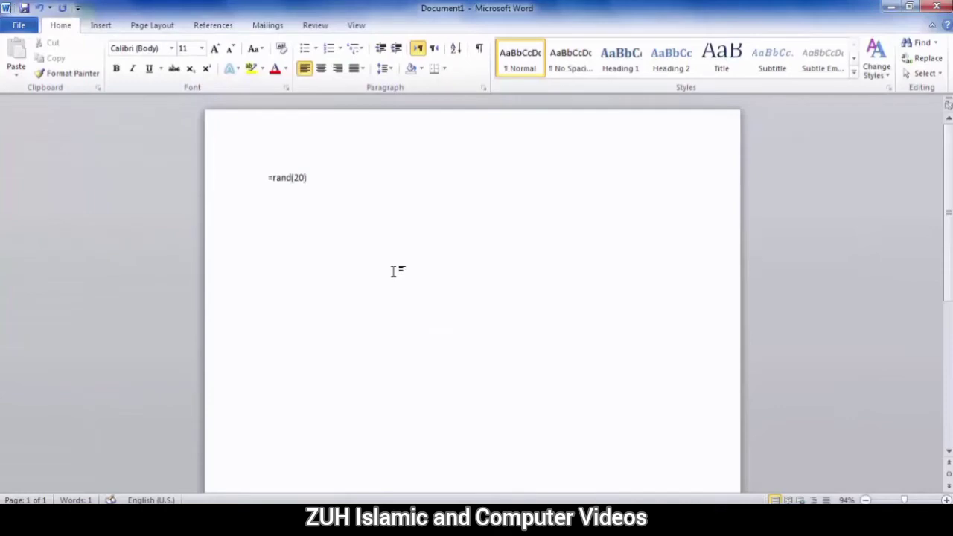
{"action": "type", "text": ")"}
{"action": "key", "text": "Return"}
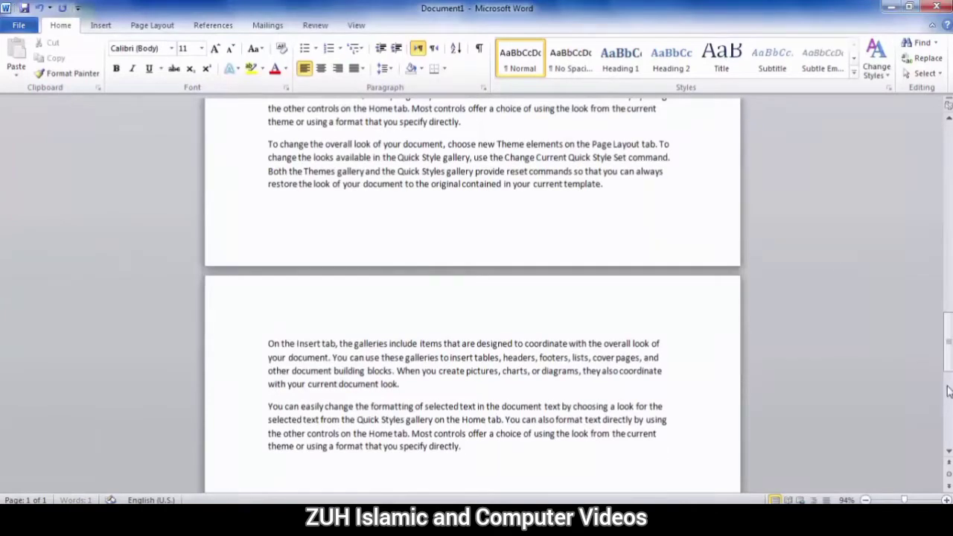
{"action": "left_click_drag", "start_coordinate": [949, 335], "coordinate": [949, 153]}
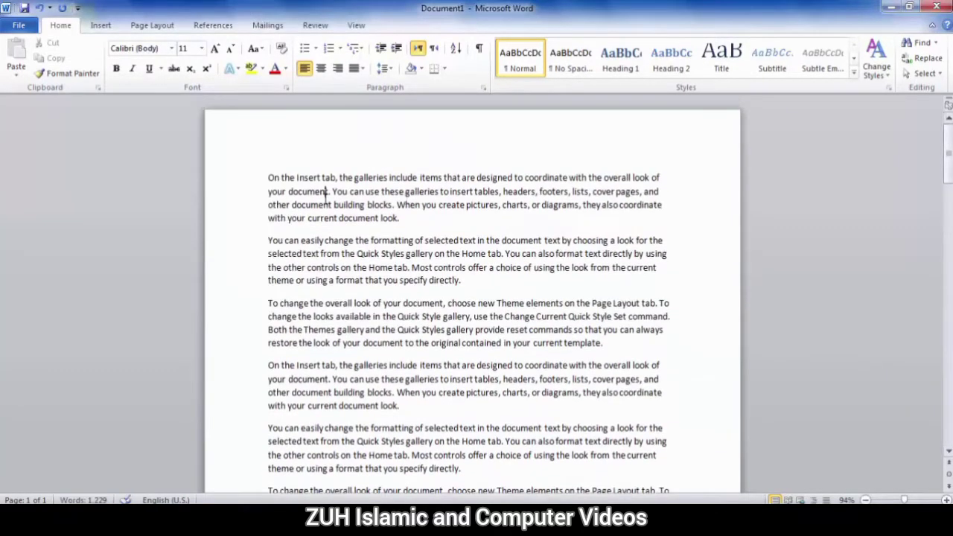
{"action": "left_click_drag", "start_coordinate": [268, 179], "coordinate": [398, 225]}
{"action": "left_click", "coordinate": [399, 226]}
{"action": "left_click", "coordinate": [18, 24]}
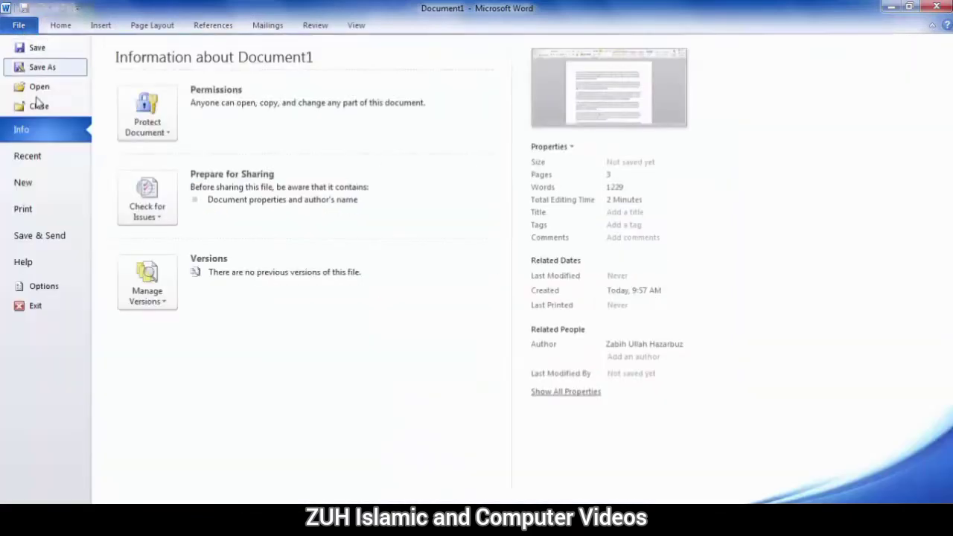
Mark the document as final, saving it to the Desktop as 'On the Insert tab'
{"action": "left_click", "coordinate": [147, 125]}
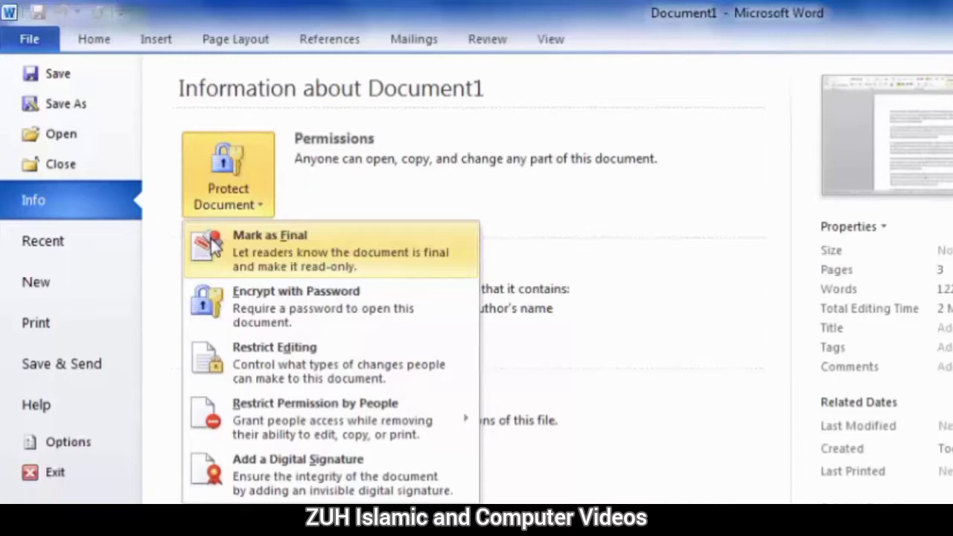
{"action": "left_click", "coordinate": [273, 256]}
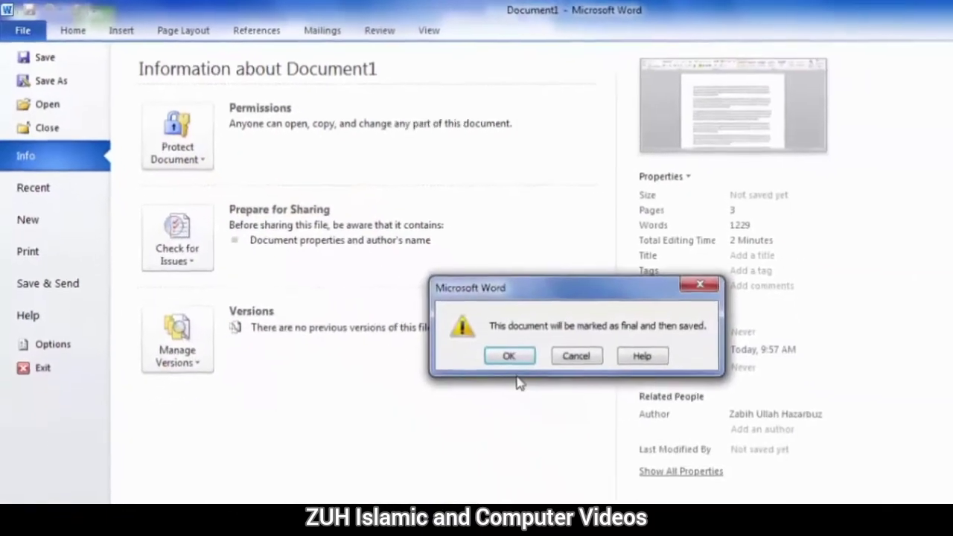
{"action": "left_click", "coordinate": [509, 356]}
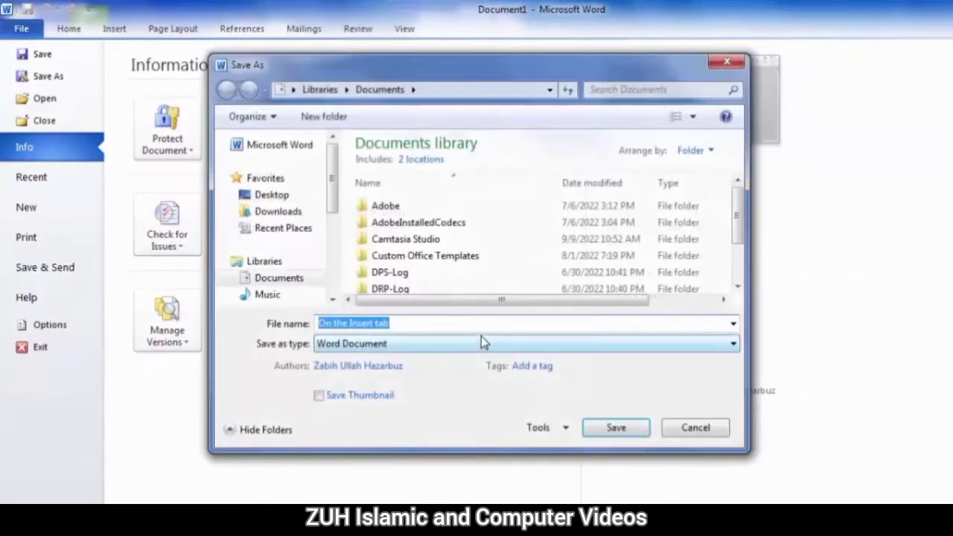
{"action": "left_click", "coordinate": [274, 198]}
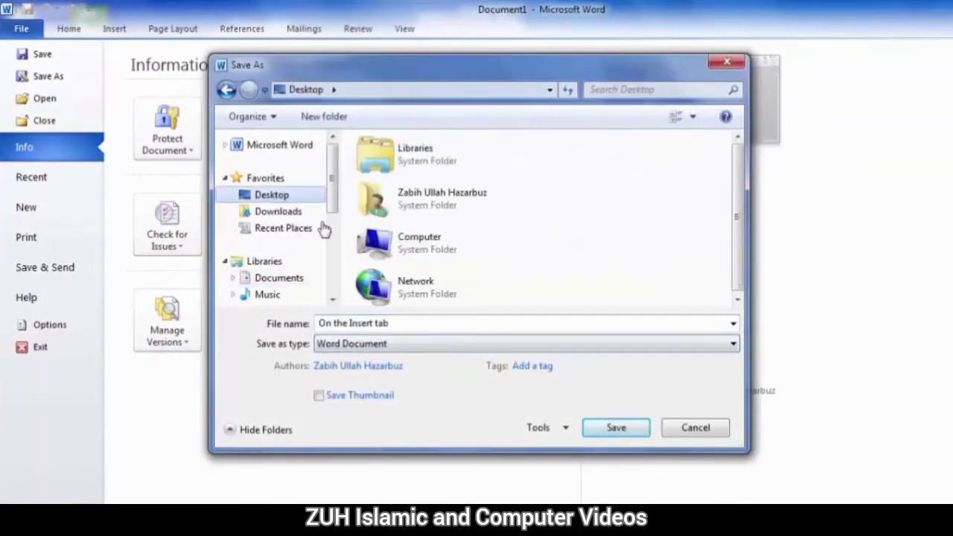
{"action": "left_click", "coordinate": [608, 431]}
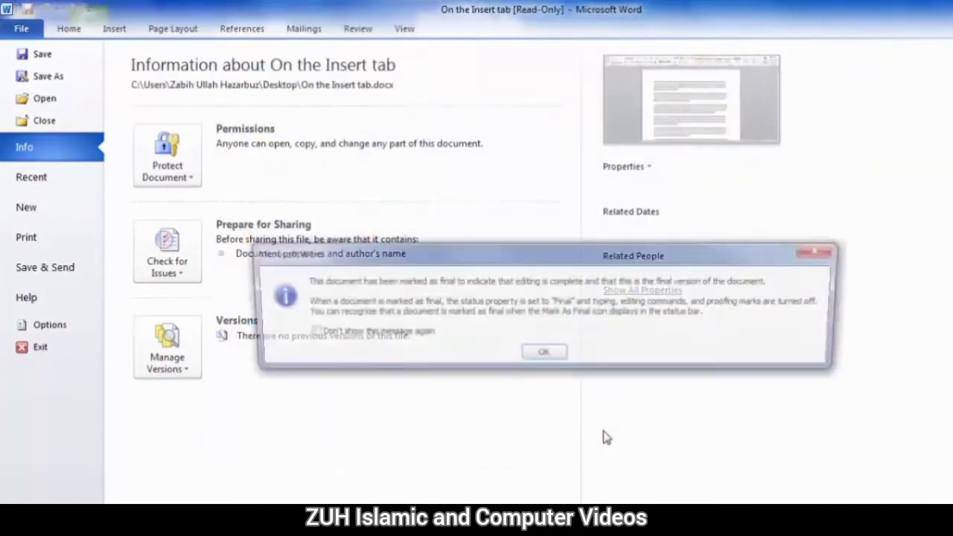
{"action": "left_click", "coordinate": [543, 354]}
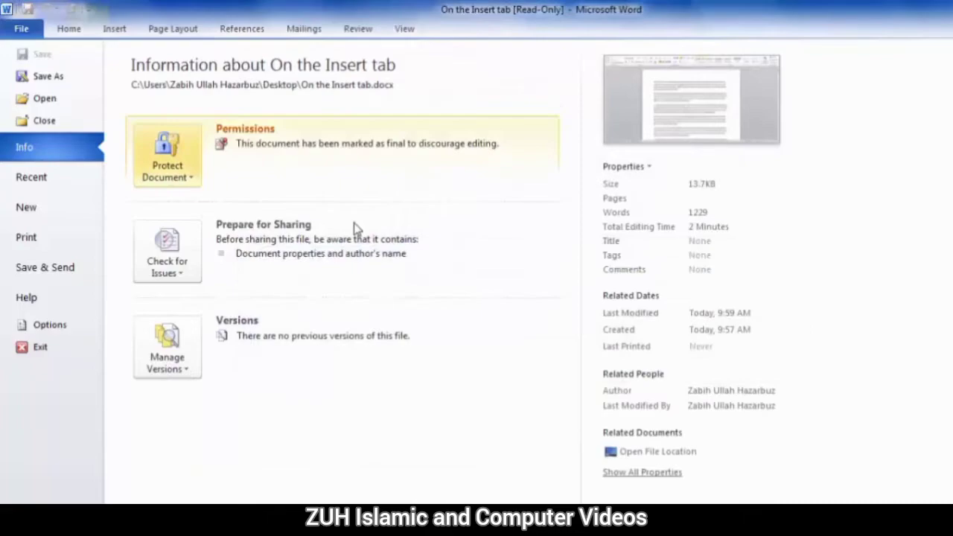
{"action": "left_click", "coordinate": [168, 167]}
Confirm the final text can't be edited, then choose Edit Anyway to unlock it
{"action": "left_click", "coordinate": [215, 199]}
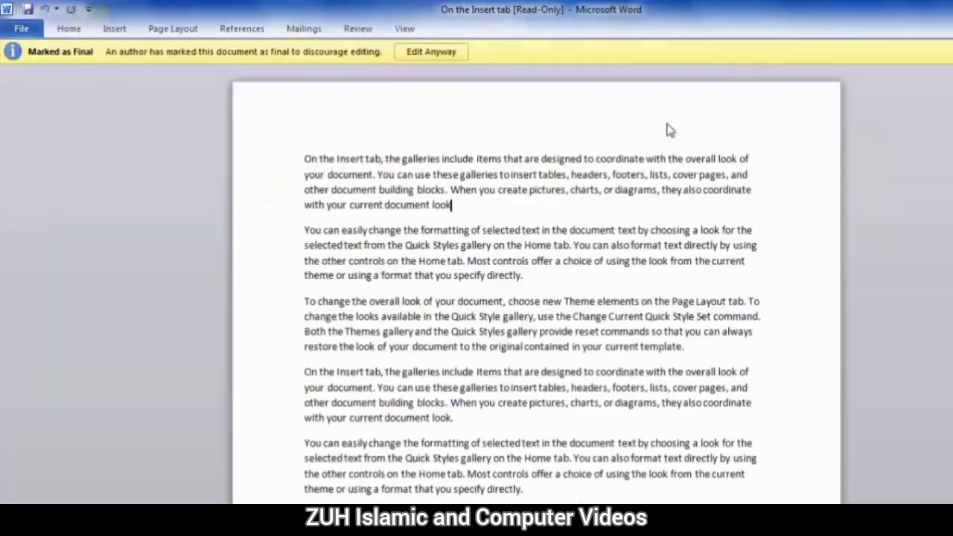
{"action": "left_click_drag", "start_coordinate": [365, 168], "coordinate": [551, 424]}
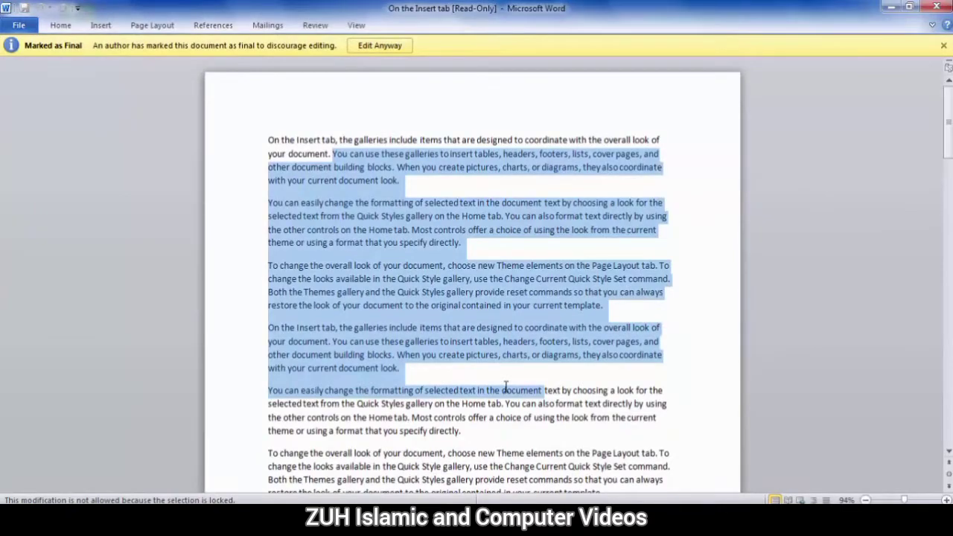
{"action": "left_click", "coordinate": [477, 247]}
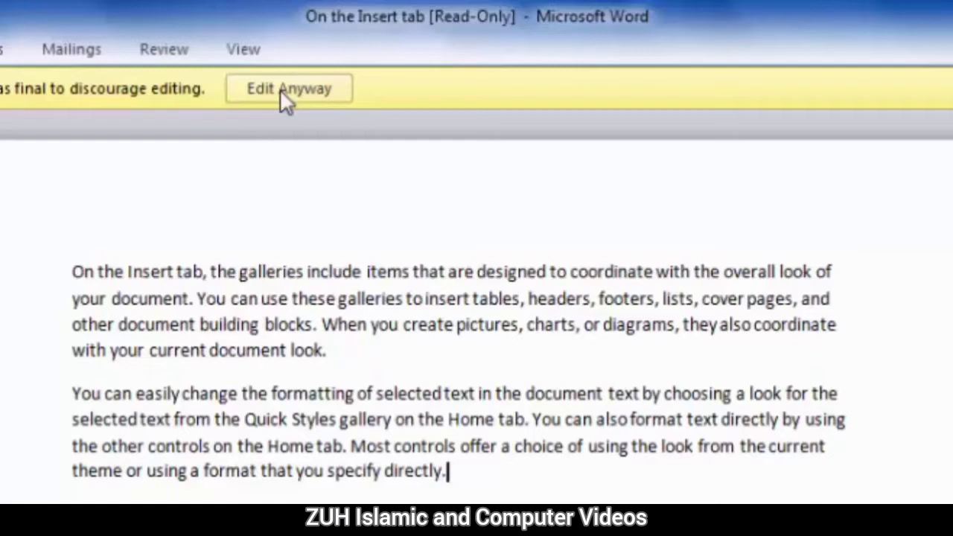
{"action": "left_click", "coordinate": [293, 91]}
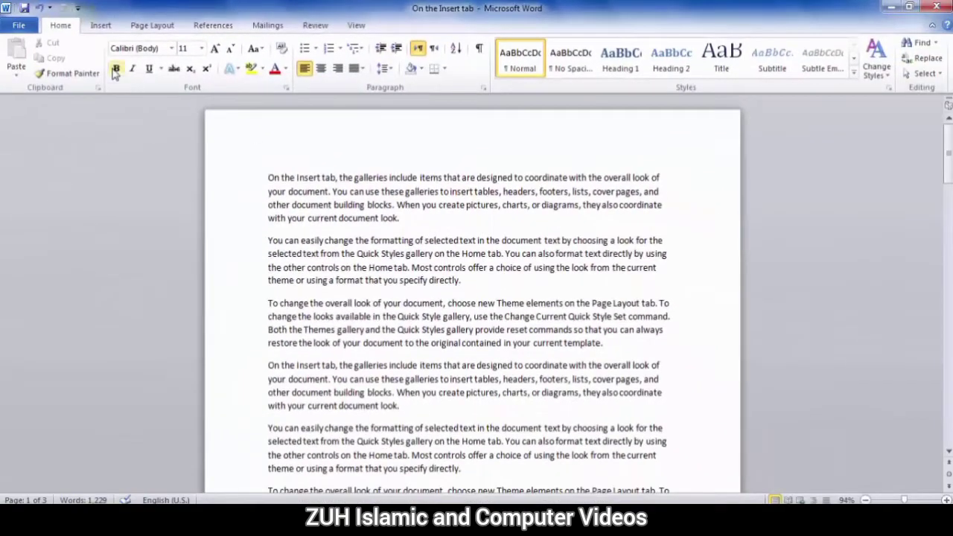
{"action": "left_click", "coordinate": [19, 25]}
Encrypt the document with an open password, entered twice, and go back to its text
{"action": "left_click", "coordinate": [130, 147]}
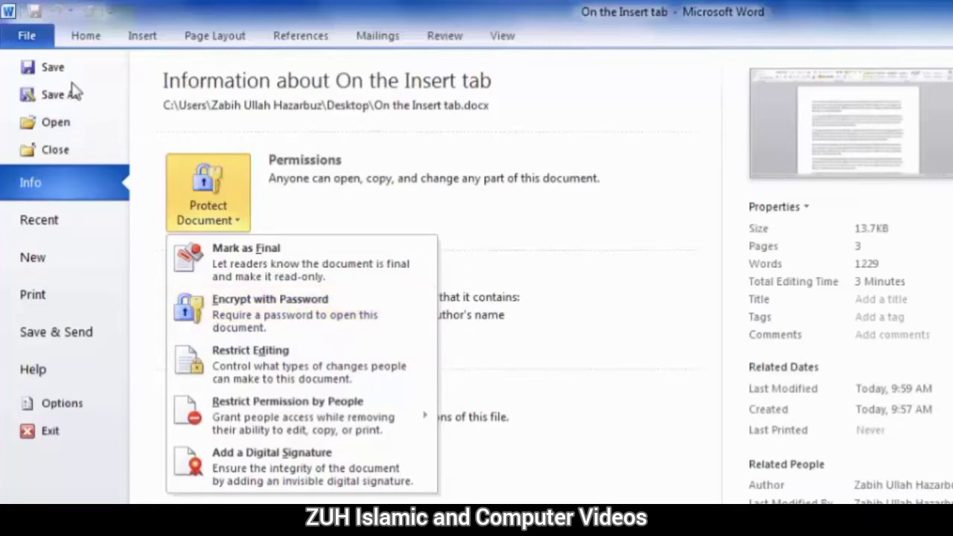
{"action": "left_click", "coordinate": [281, 319]}
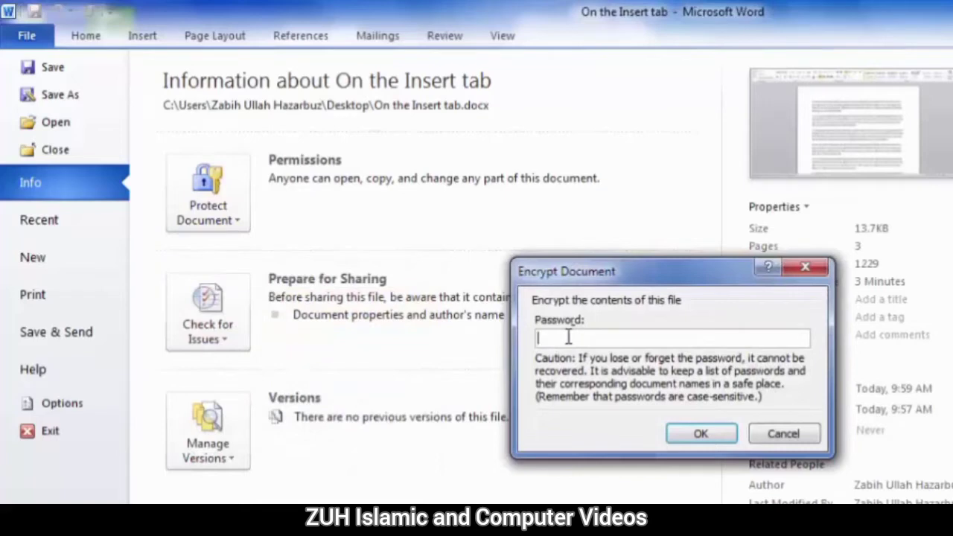
{"action": "type", "text": "1"}
{"action": "key", "text": "Return"}
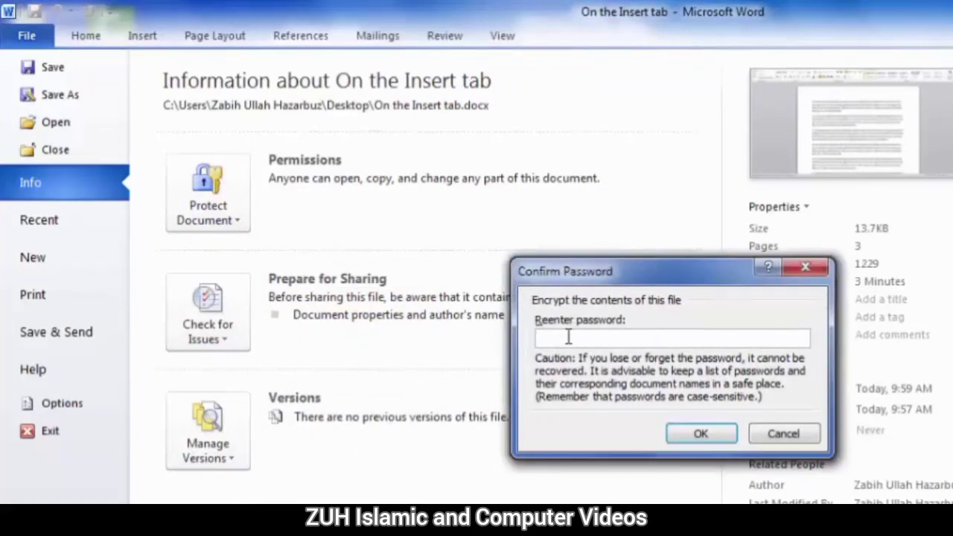
{"action": "type", "text": "1"}
{"action": "key", "text": "Return"}
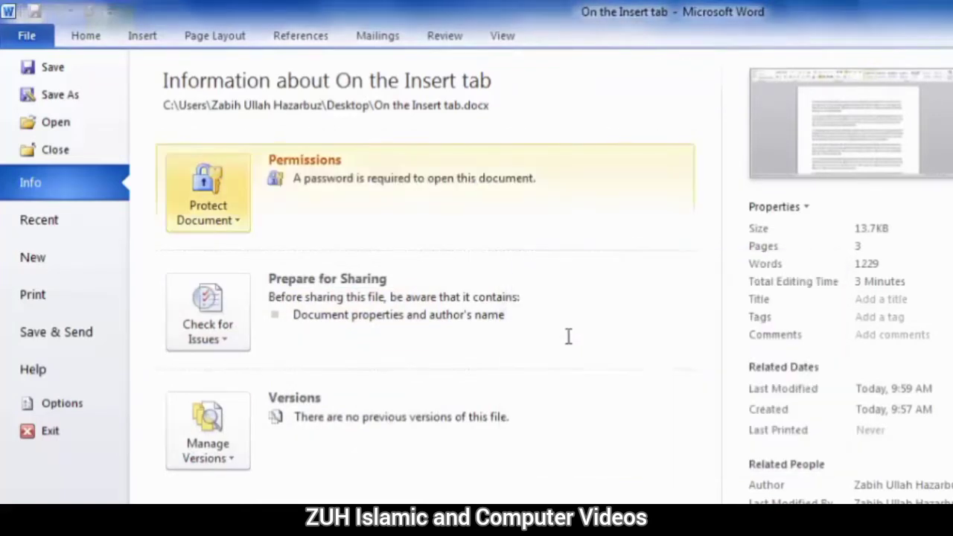
{"action": "left_click", "coordinate": [938, 121]}
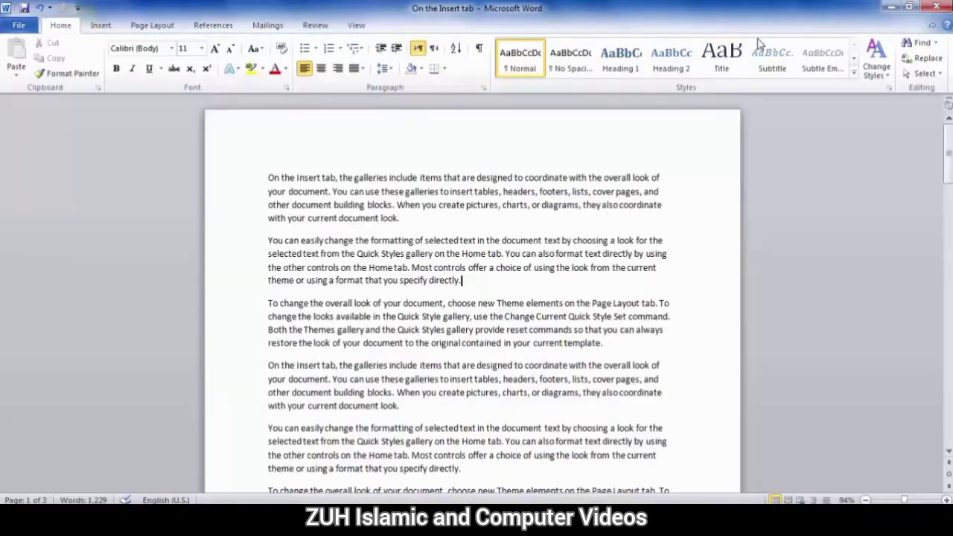
Save and close the document, then reopen it from the Desktop with a wrong password
{"action": "left_click", "coordinate": [932, 7]}
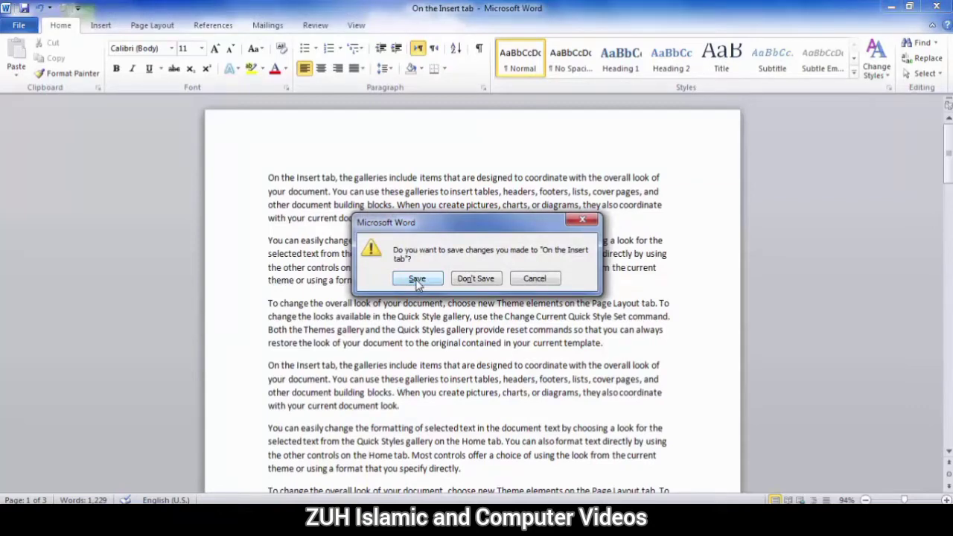
{"action": "left_click", "coordinate": [417, 280]}
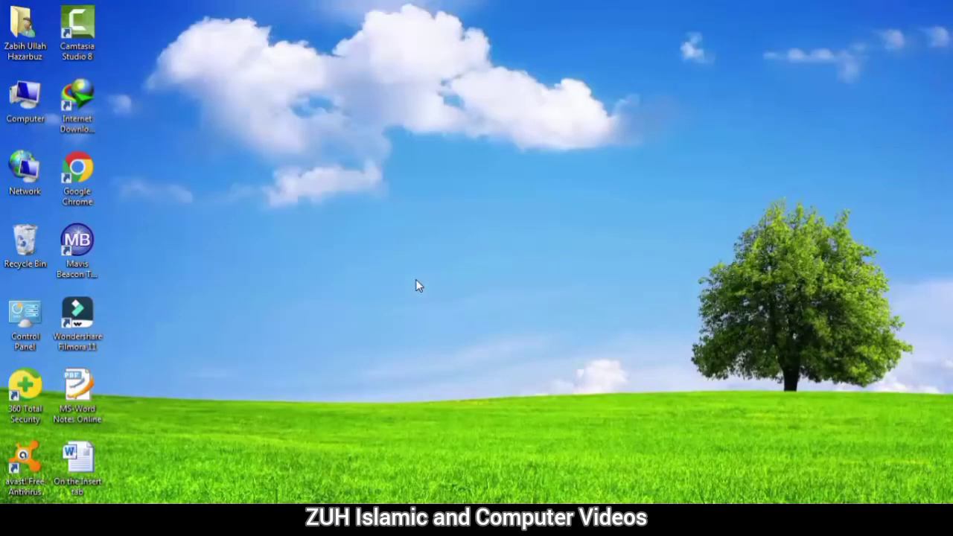
{"action": "double_click", "coordinate": [78, 460]}
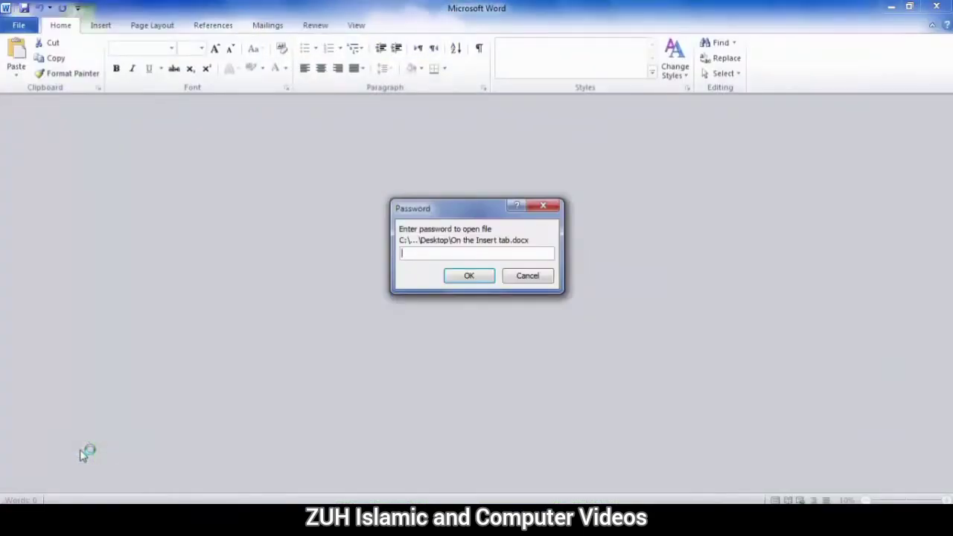
{"action": "type", "text": "123456"}
{"action": "key", "text": "Return"}
{"action": "key", "text": "Return"}
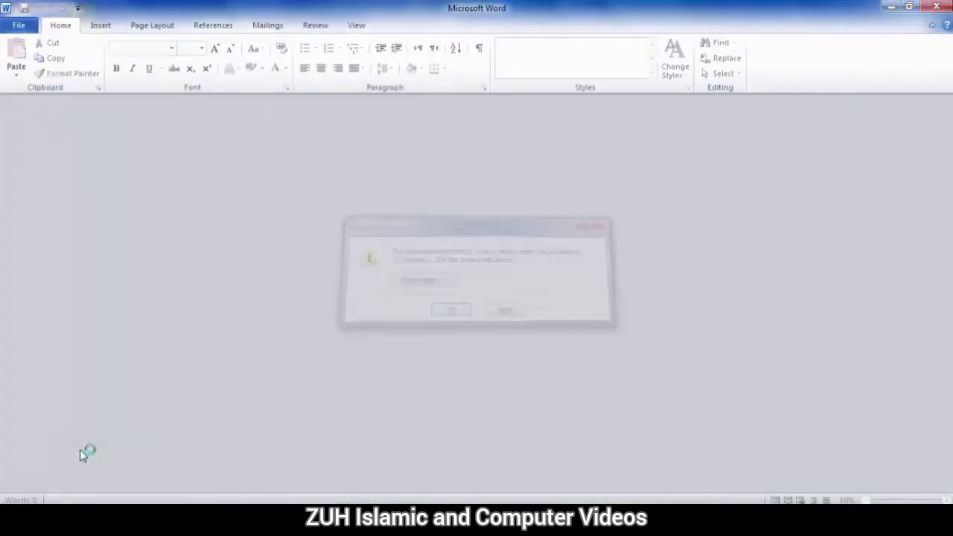
Close the empty Word window and reopen the file with the correct password
{"action": "left_click", "coordinate": [937, 6]}
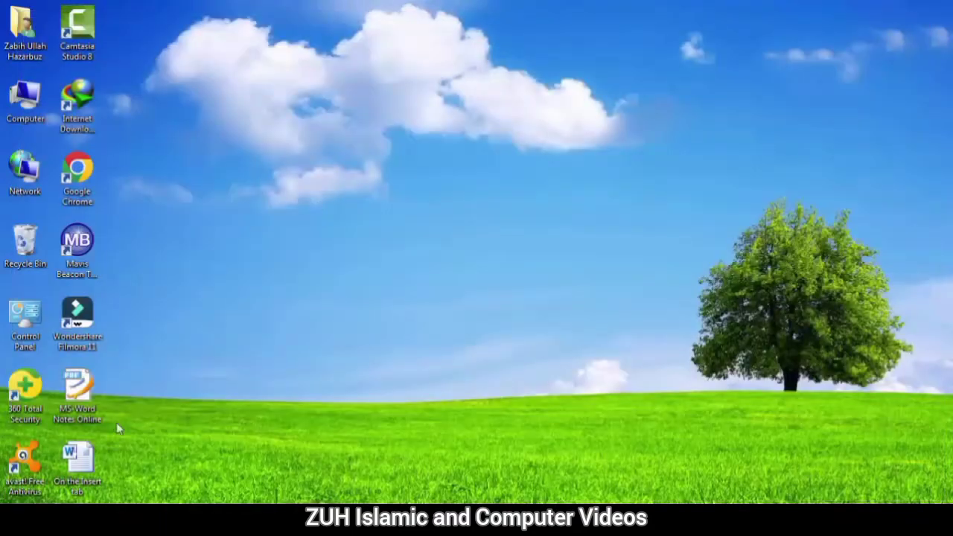
{"action": "double_click", "coordinate": [77, 460]}
{"action": "type", "text": "1"}
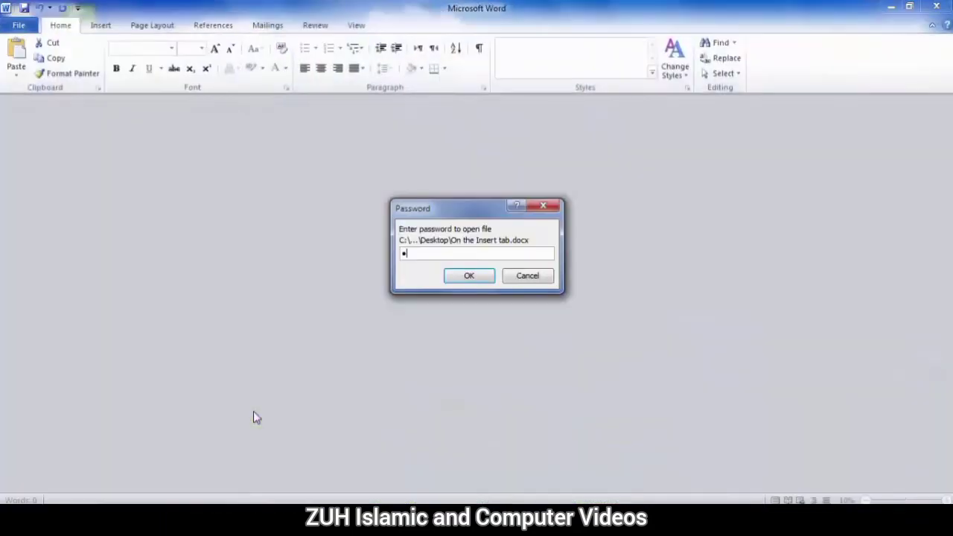
{"action": "key", "text": "Return"}
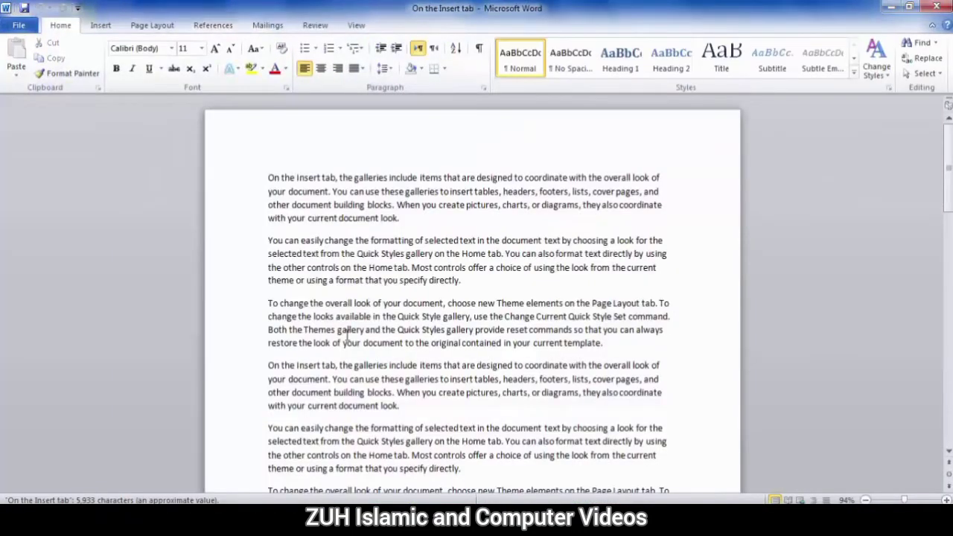
Clear the document's open password, then close Word and reopen the file from the Desktop
{"action": "left_click", "coordinate": [19, 25]}
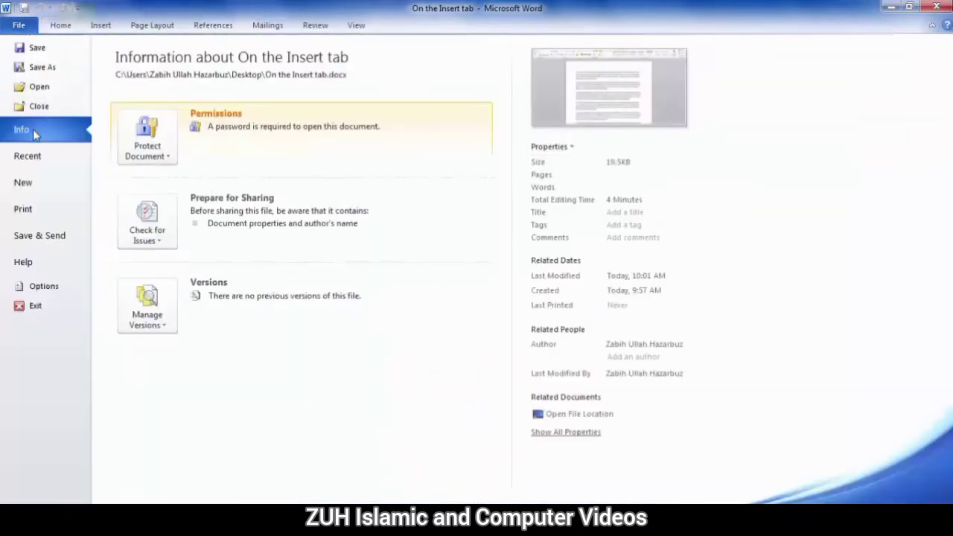
{"action": "left_click", "coordinate": [145, 145]}
{"action": "left_click", "coordinate": [186, 220]}
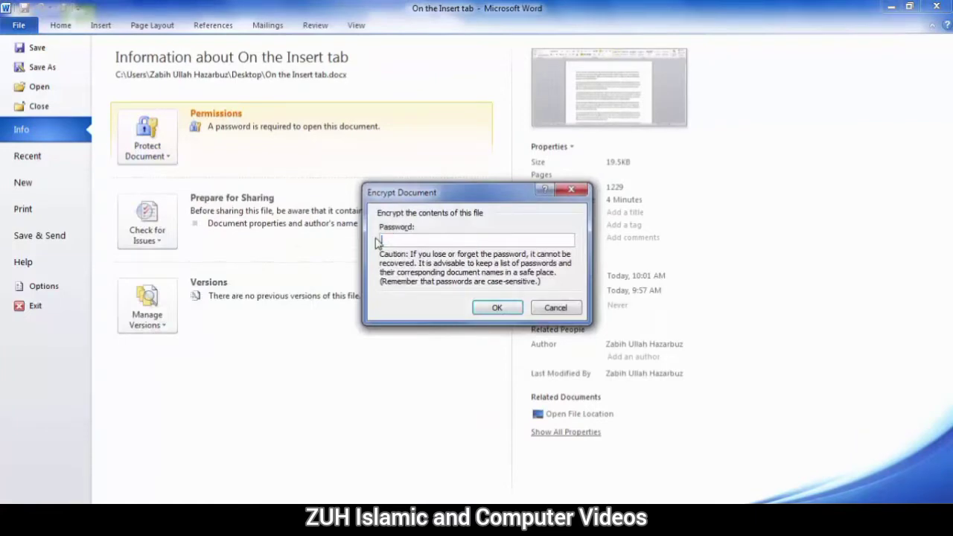
{"action": "left_click", "coordinate": [497, 308]}
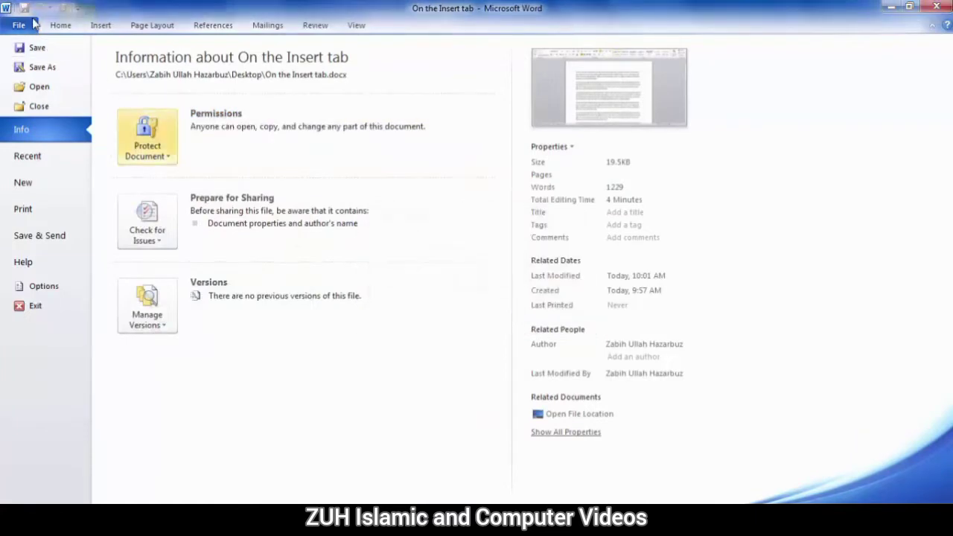
{"action": "left_click", "coordinate": [34, 47]}
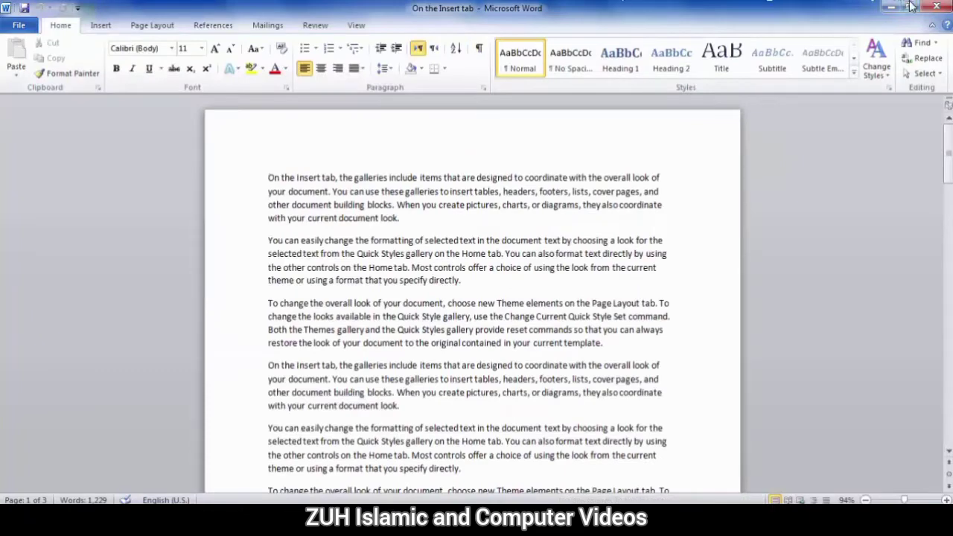
{"action": "left_click", "coordinate": [936, 6]}
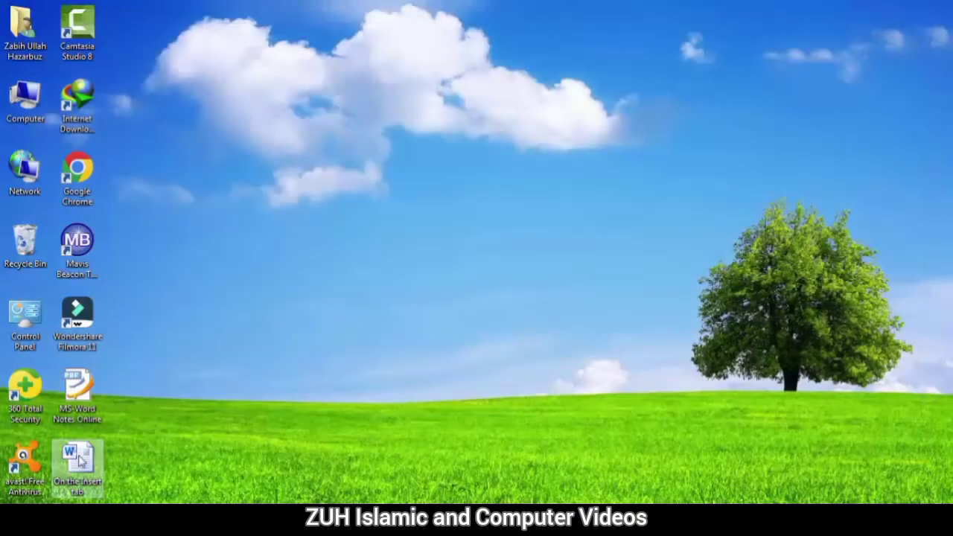
{"action": "double_click", "coordinate": [79, 461]}
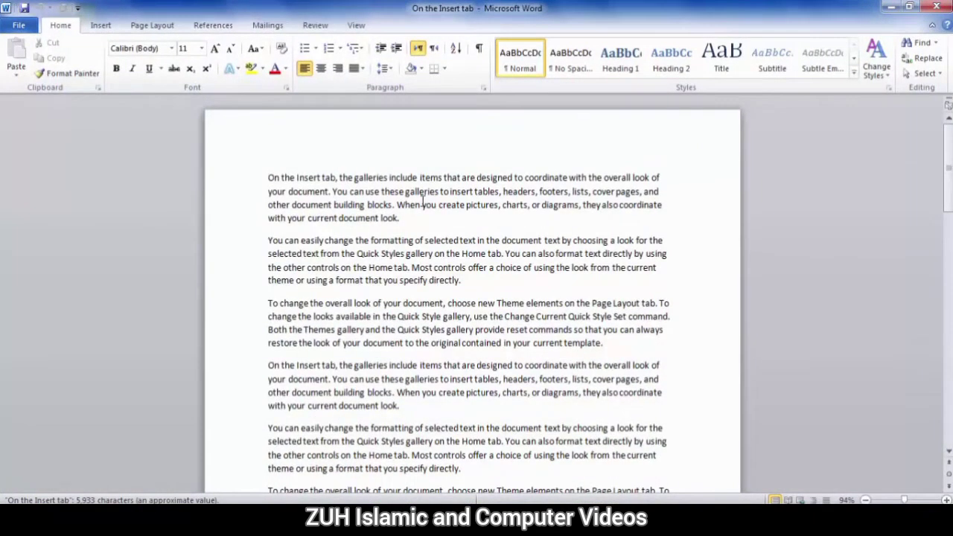
Show the Protect Document options on the Info page of On the Insert tab.docx
{"action": "left_click", "coordinate": [19, 25]}
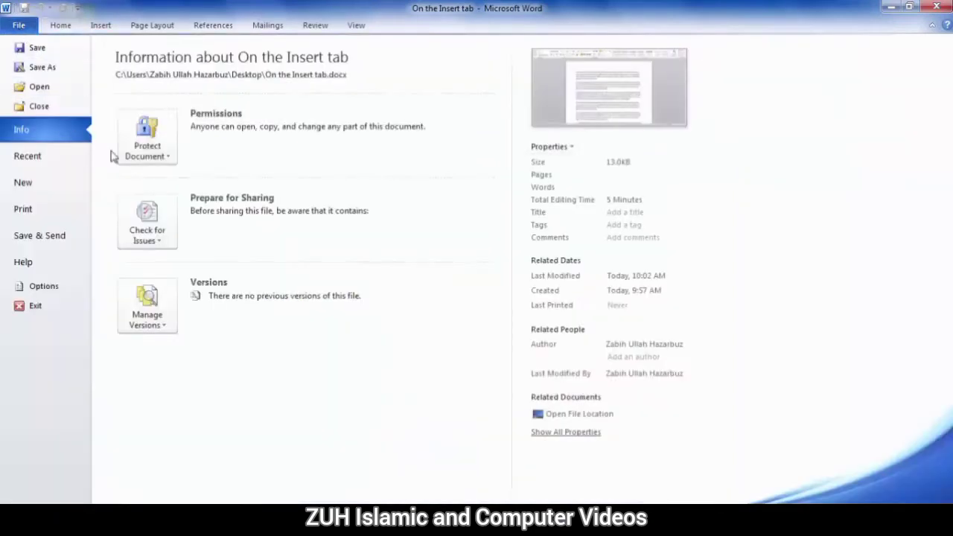
{"action": "left_click", "coordinate": [147, 141]}
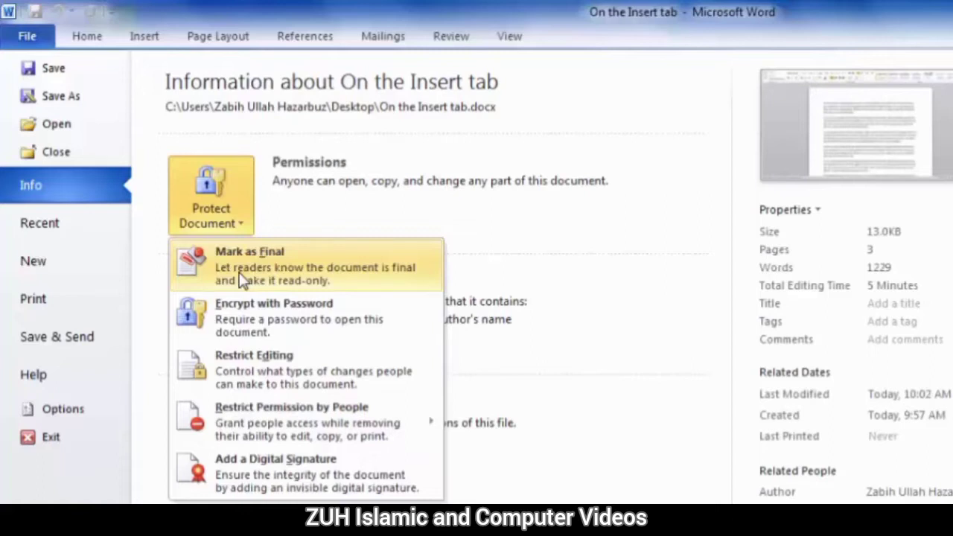
Open the Restrict Editing pane from the Review tab
{"action": "left_click", "coordinate": [258, 363]}
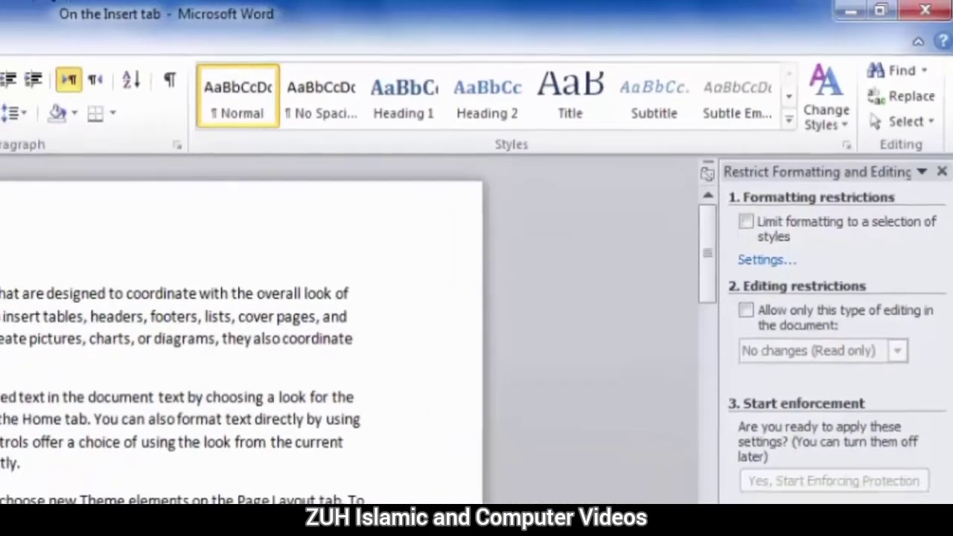
{"action": "left_click", "coordinate": [75, 34]}
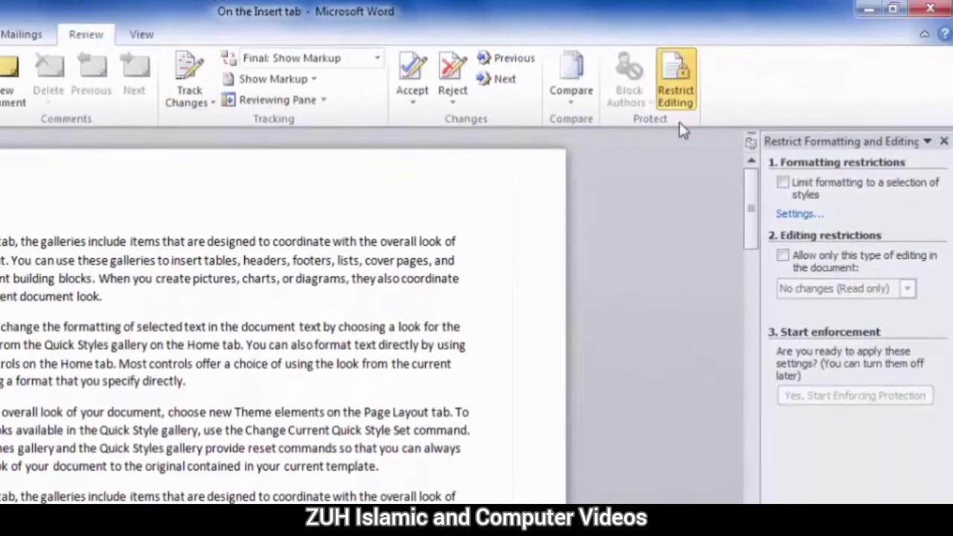
{"action": "left_click", "coordinate": [679, 83]}
{"action": "left_click", "coordinate": [679, 84]}
{"action": "left_click", "coordinate": [679, 83]}
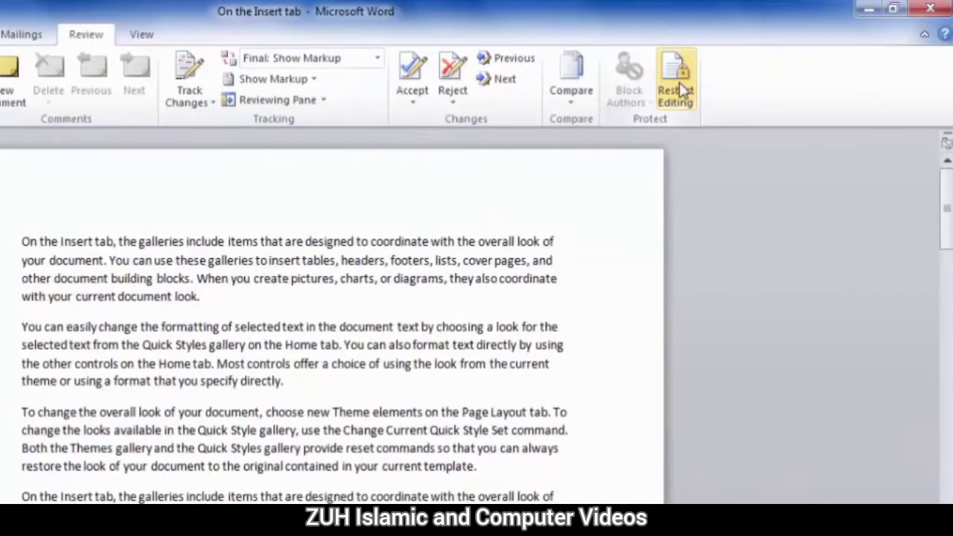
{"action": "left_click", "coordinate": [680, 83]}
Limit formatting to styles, allow read-only editing with an Everyone exception, and start enforcing
{"action": "left_click", "coordinate": [783, 184]}
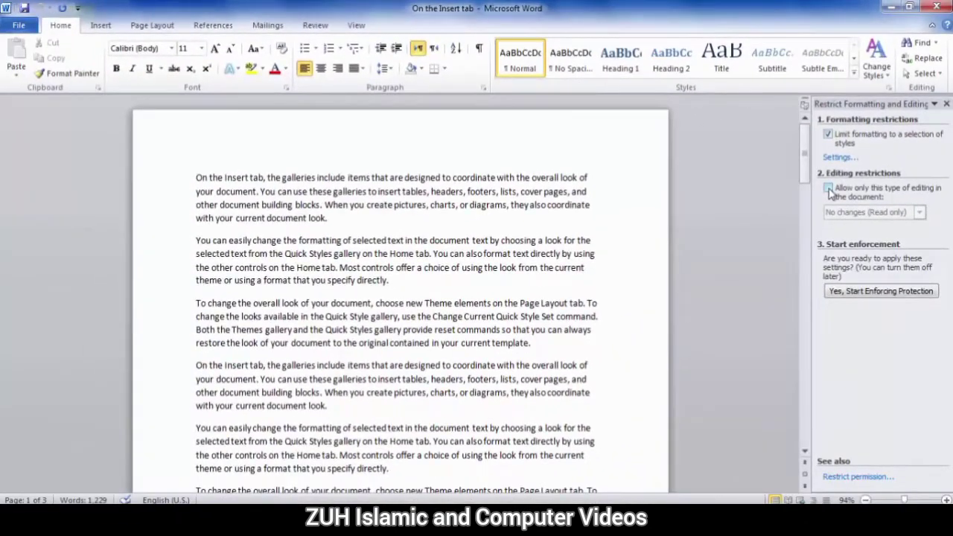
{"action": "left_click", "coordinate": [828, 190]}
{"action": "left_click", "coordinate": [830, 298]}
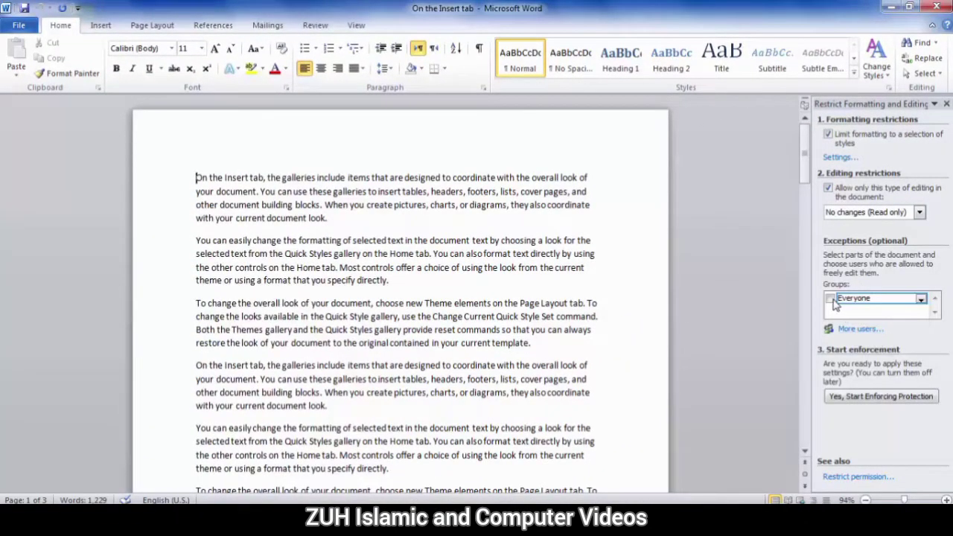
{"action": "left_click", "coordinate": [863, 399]}
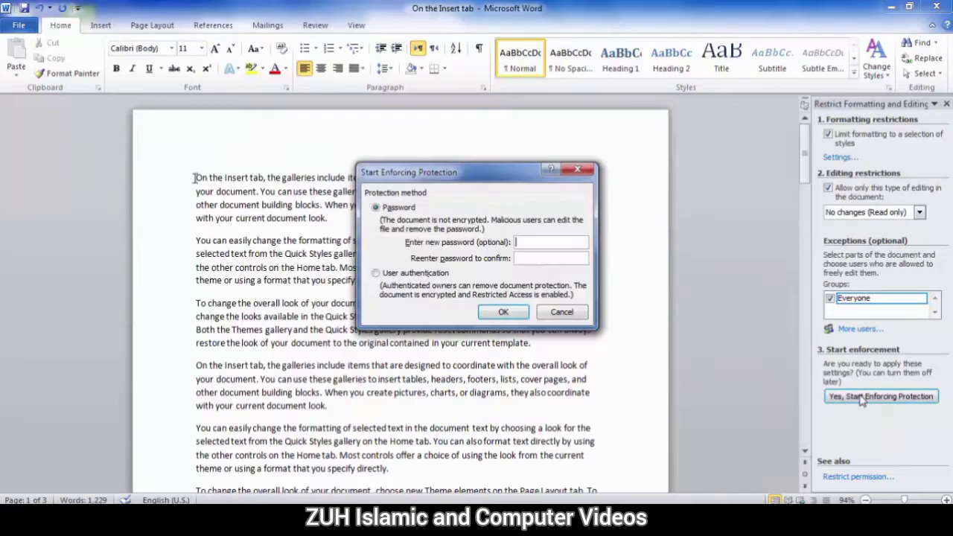
Enter and confirm the protection password to apply the editing restrictions
{"action": "type", "text": "1234"}
{"action": "key", "text": "Tab"}
{"action": "type", "text": "1234"}
{"action": "left_click", "coordinate": [503, 312]}
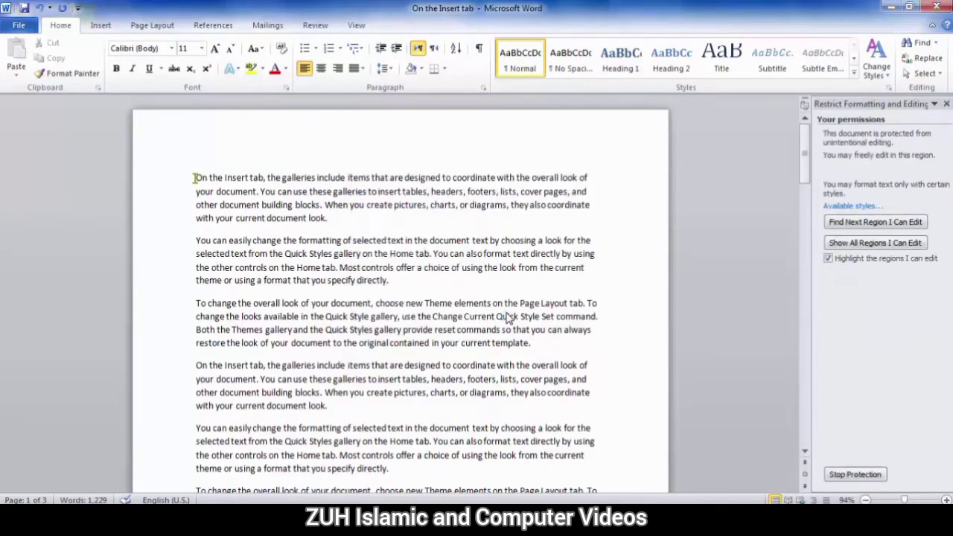
Test that locked text resists edits, type 'asfasdfasfasdfasd' in the editable region, and highlight editable regions
{"action": "left_click", "coordinate": [266, 218]}
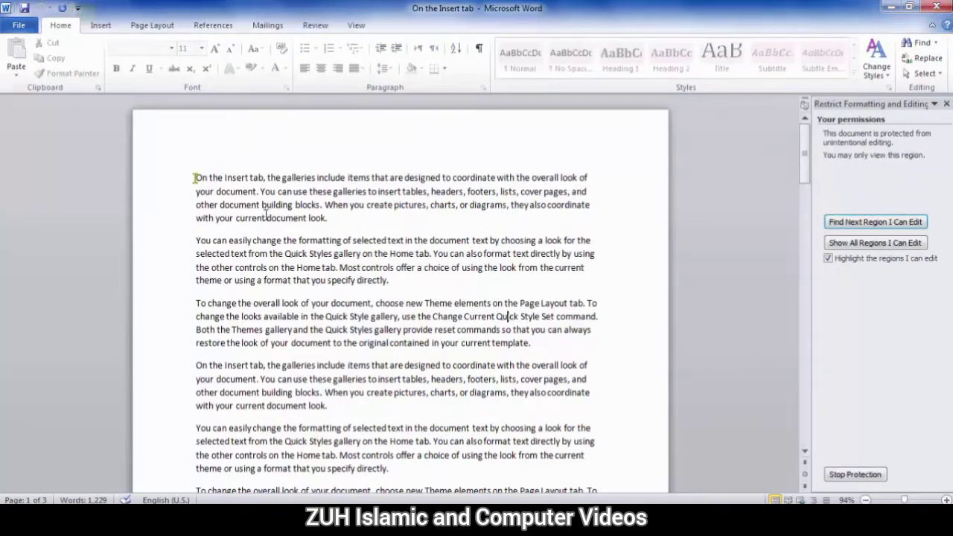
{"action": "left_click", "coordinate": [402, 330], "text": "shift"}
{"action": "key", "text": "Delete"}
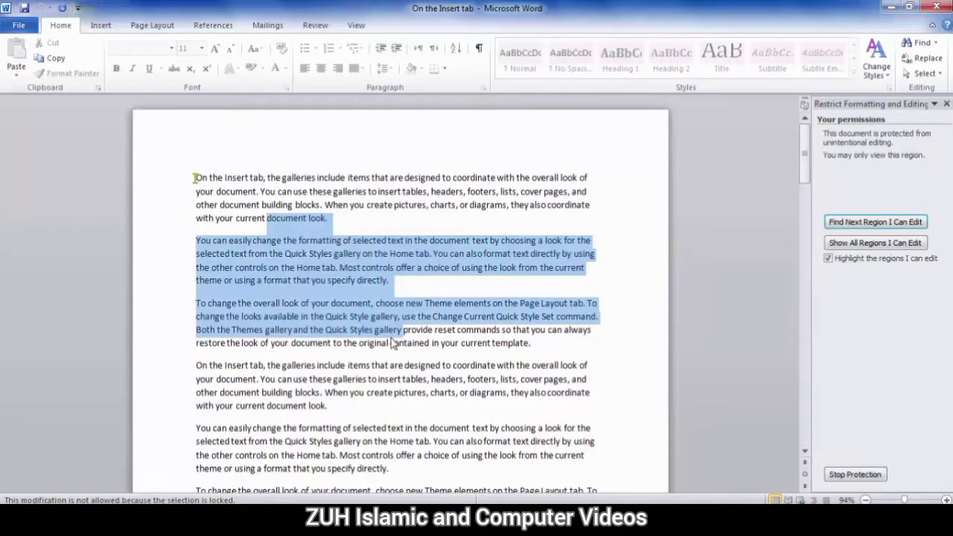
{"action": "left_click", "coordinate": [357, 191]}
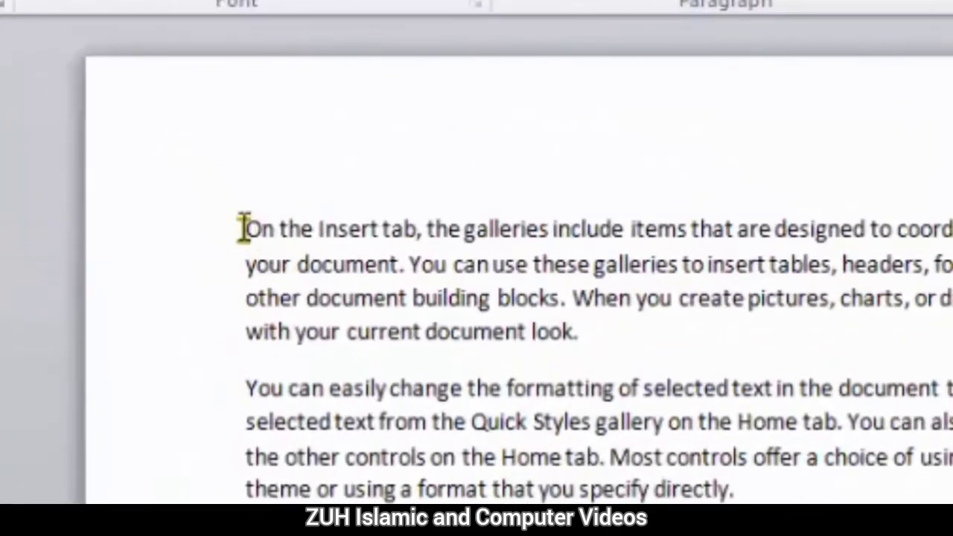
{"action": "left_click", "coordinate": [244, 228]}
{"action": "type", "text": "as"}
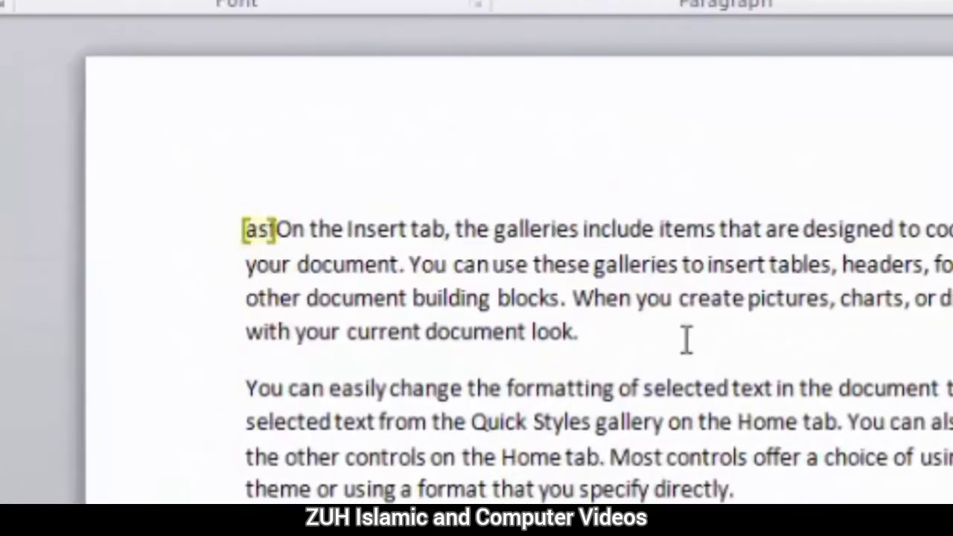
{"action": "type", "text": "fasdfasfasdfasdf"}
{"action": "left_click_drag", "start_coordinate": [472, 422], "coordinate": [670, 532]}
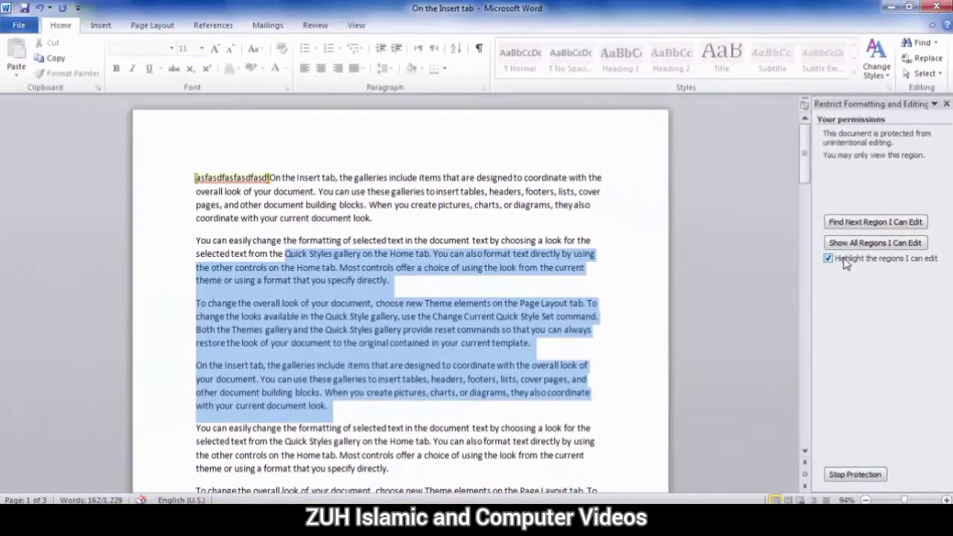
{"action": "left_click", "coordinate": [845, 260]}
{"action": "left_click", "coordinate": [315, 24]}
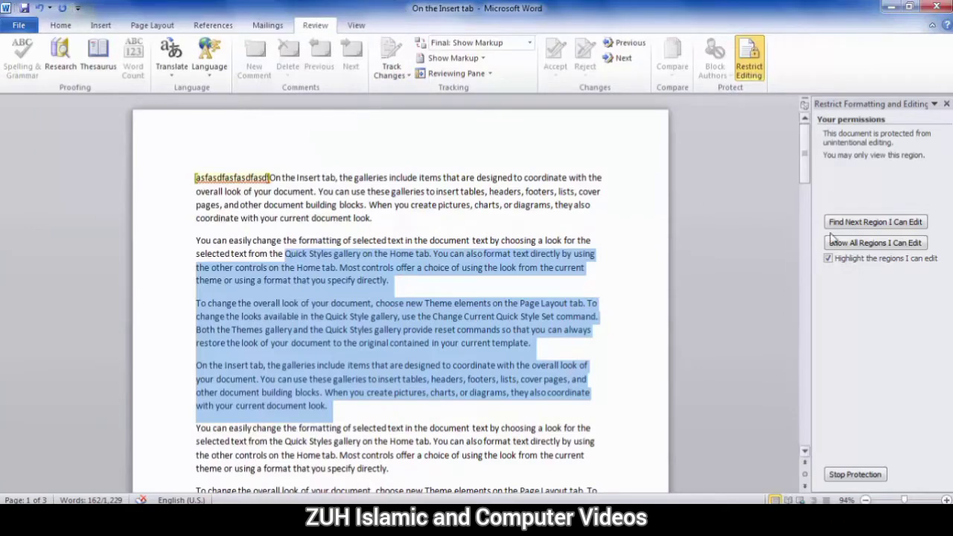
{"action": "left_click", "coordinate": [855, 469]}
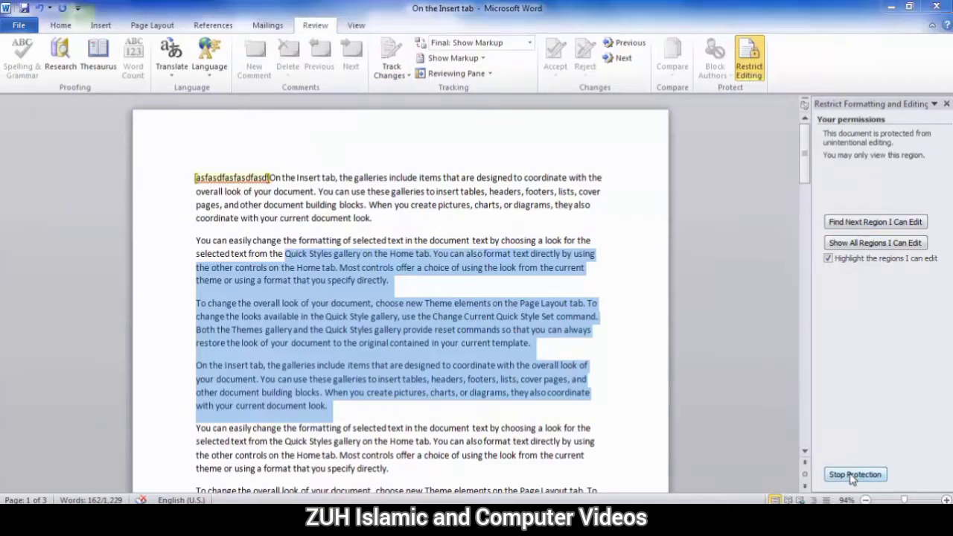
{"action": "type", "text": "1234"}
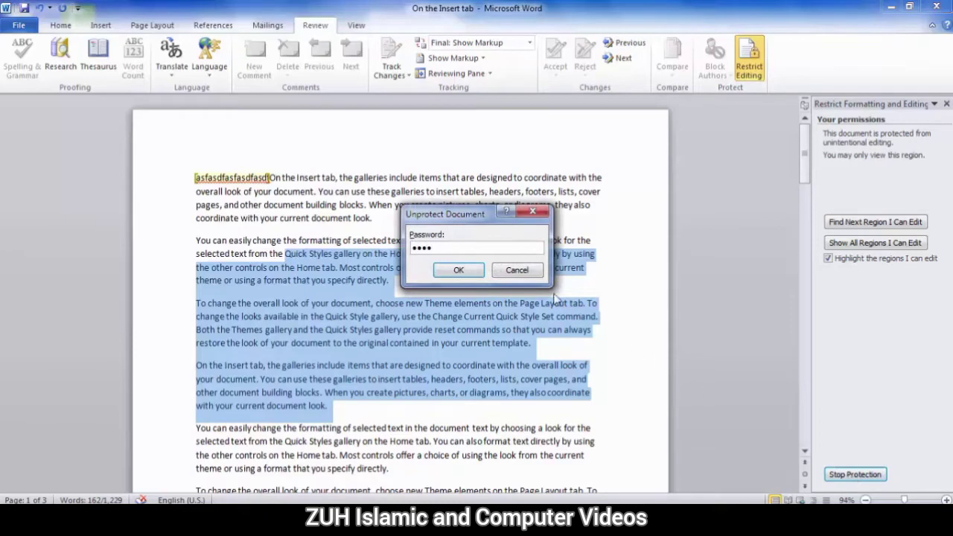
{"action": "left_click", "coordinate": [458, 270]}
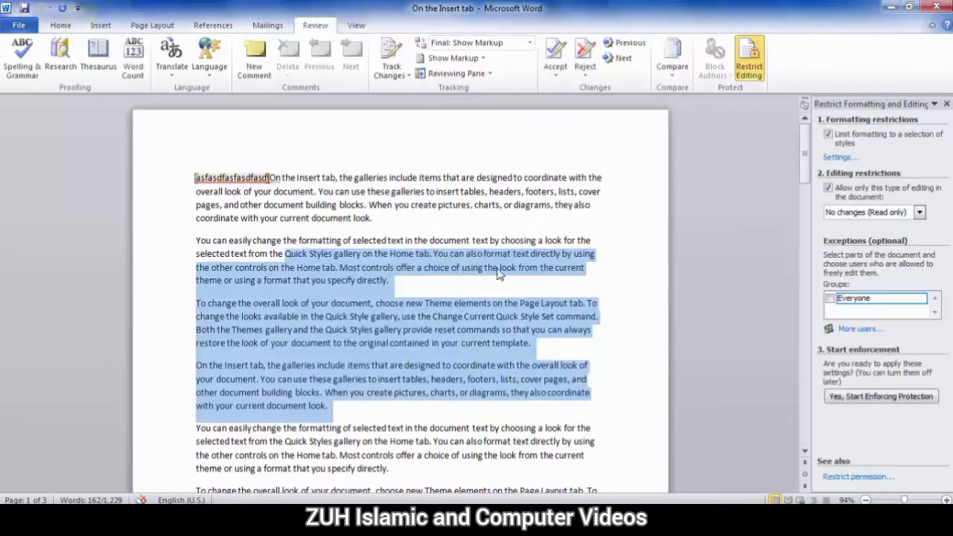
{"action": "left_click", "coordinate": [528, 221]}
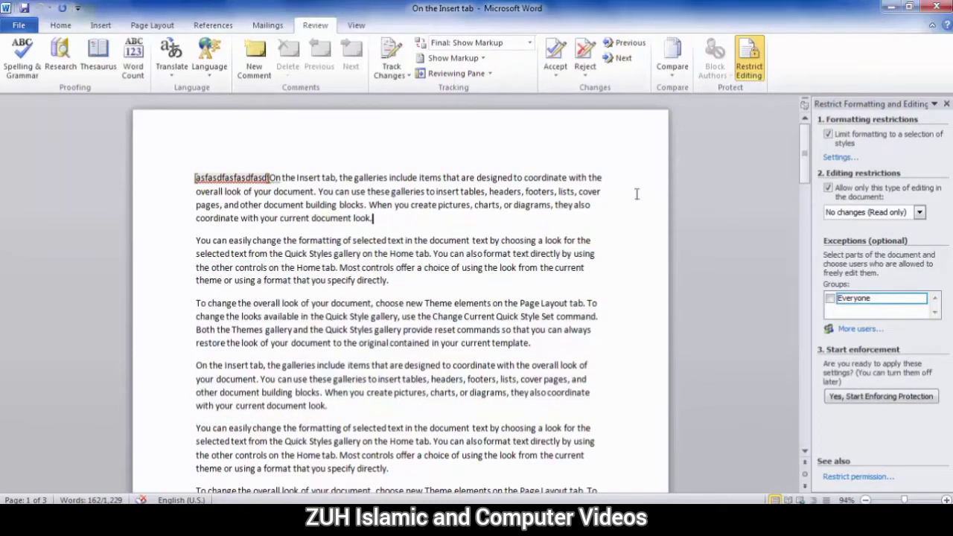
Clear the editing-only and limit-formatting restrictions, removing the exceptions, and close the Restrict Editing pane
{"action": "left_click", "coordinate": [828, 189]}
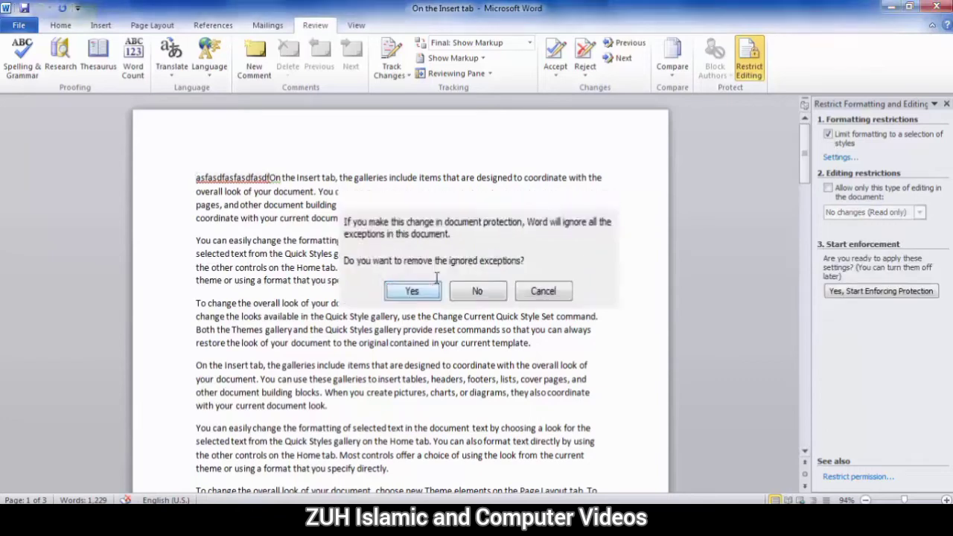
{"action": "left_click", "coordinate": [416, 290]}
{"action": "left_click", "coordinate": [828, 134]}
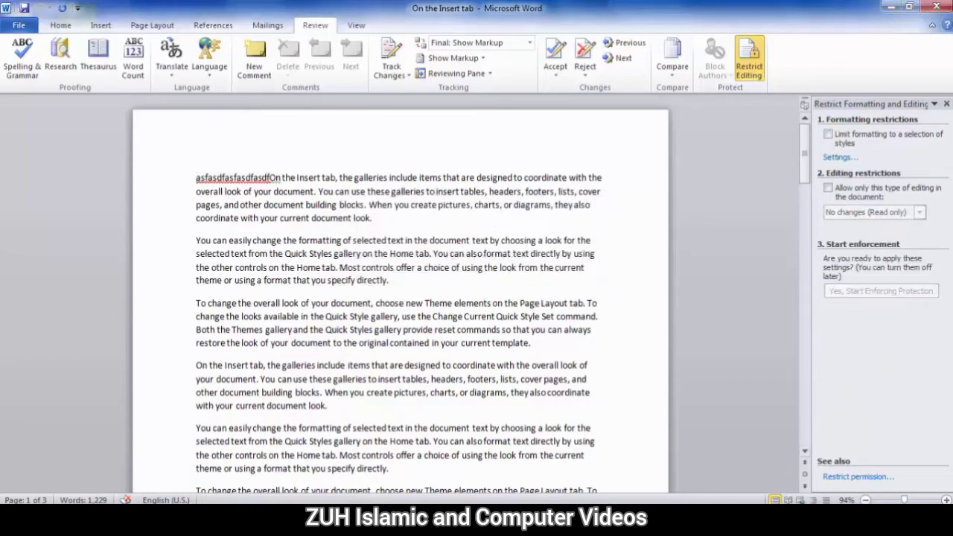
{"action": "left_click", "coordinate": [947, 105]}
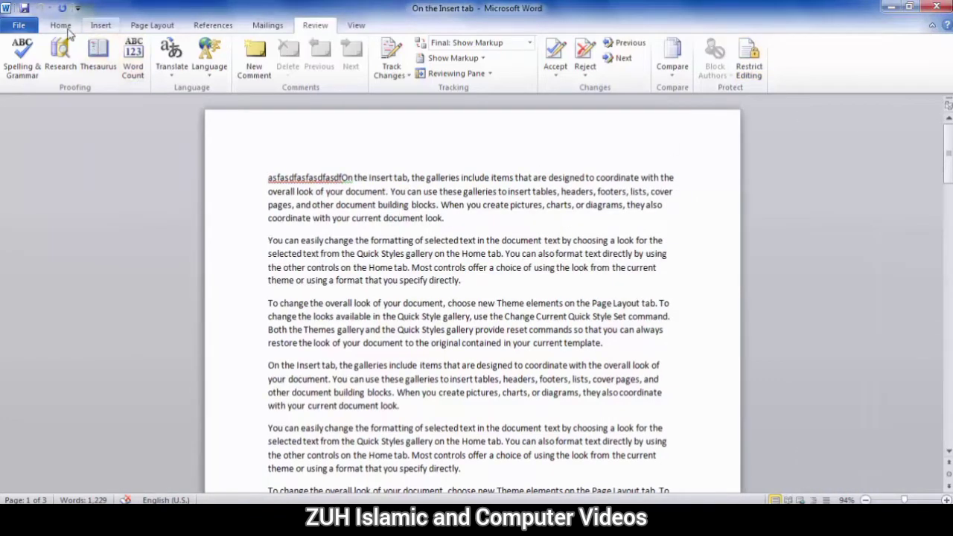
Show the Protect Document options on the File Info page, pointing at Add a Digital Signature
{"action": "left_click", "coordinate": [19, 25]}
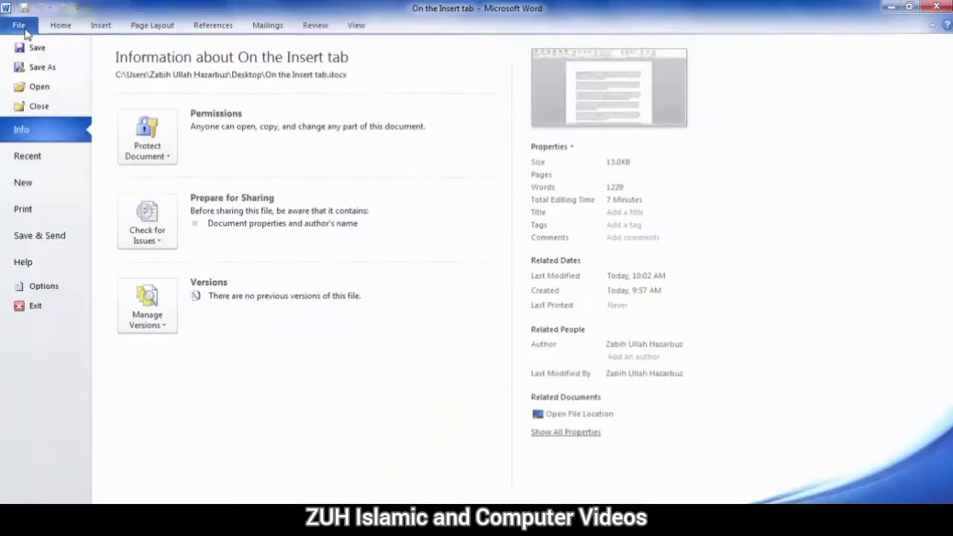
{"action": "left_click", "coordinate": [141, 134]}
{"action": "mouse_move", "coordinate": [187, 291]}
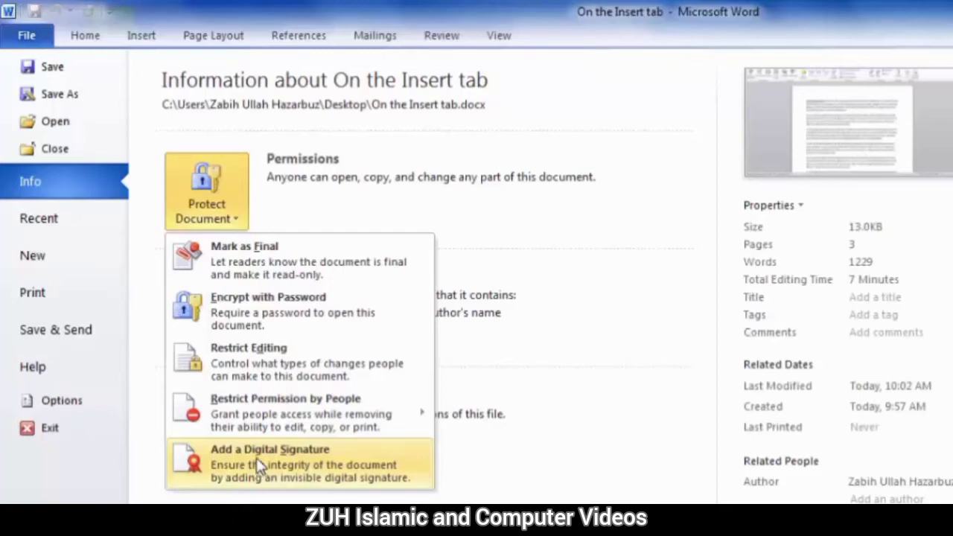
Start adding a digital signature and choose to create your own digital ID
{"action": "left_click", "coordinate": [267, 465]}
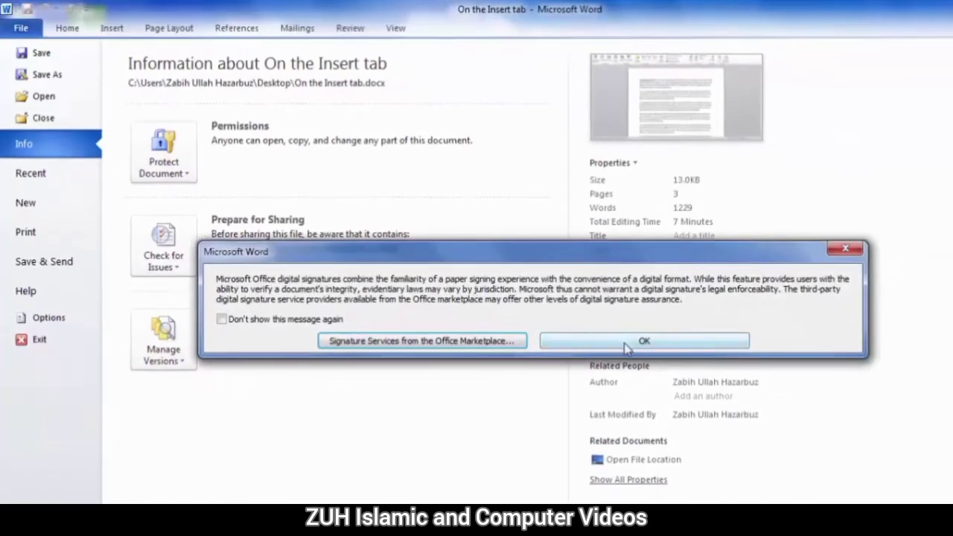
{"action": "left_click", "coordinate": [625, 344]}
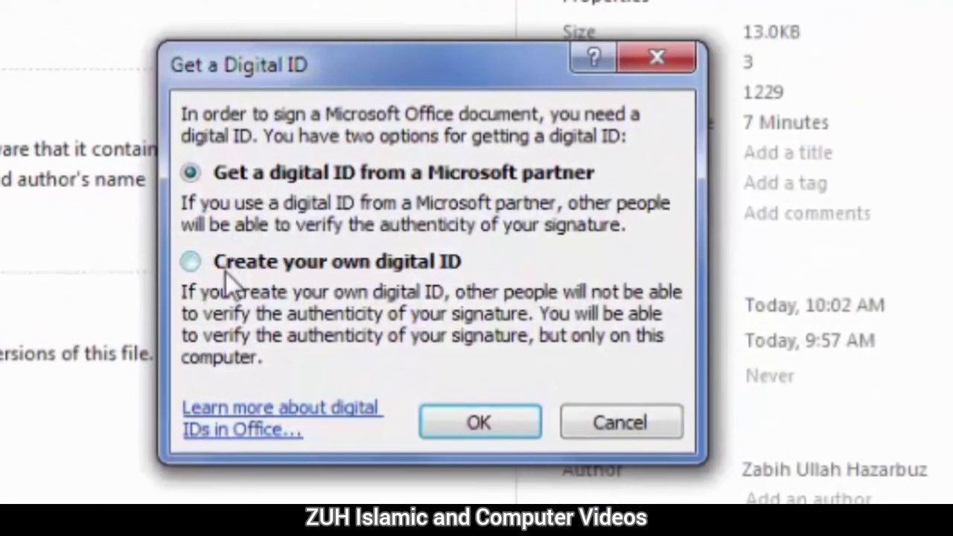
{"action": "left_click", "coordinate": [225, 273]}
{"action": "left_click", "coordinate": [447, 421]}
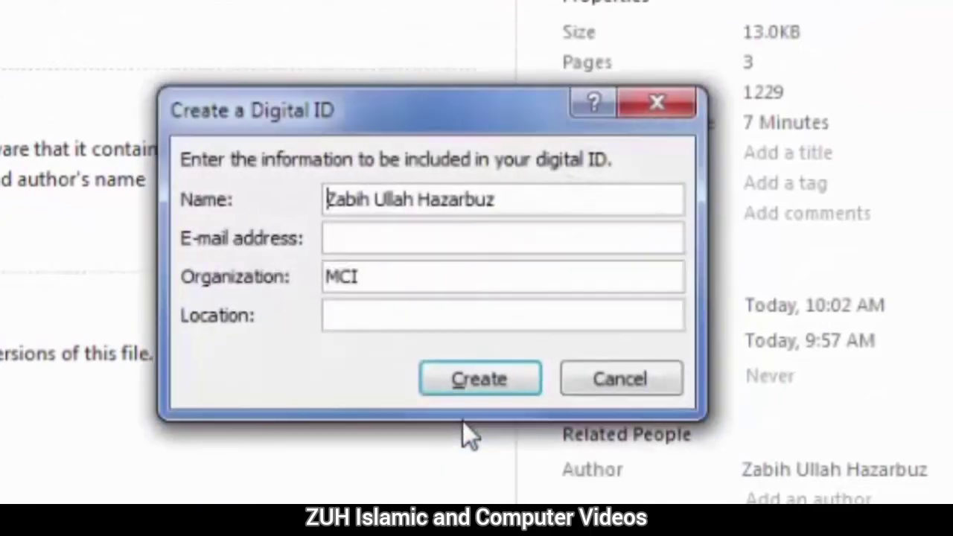
{"action": "left_click_drag", "start_coordinate": [369, 114], "coordinate": [168, 193]}
Fill in the e-mail address and location fields of the new digital ID and create it
{"action": "left_click", "coordinate": [309, 268]}
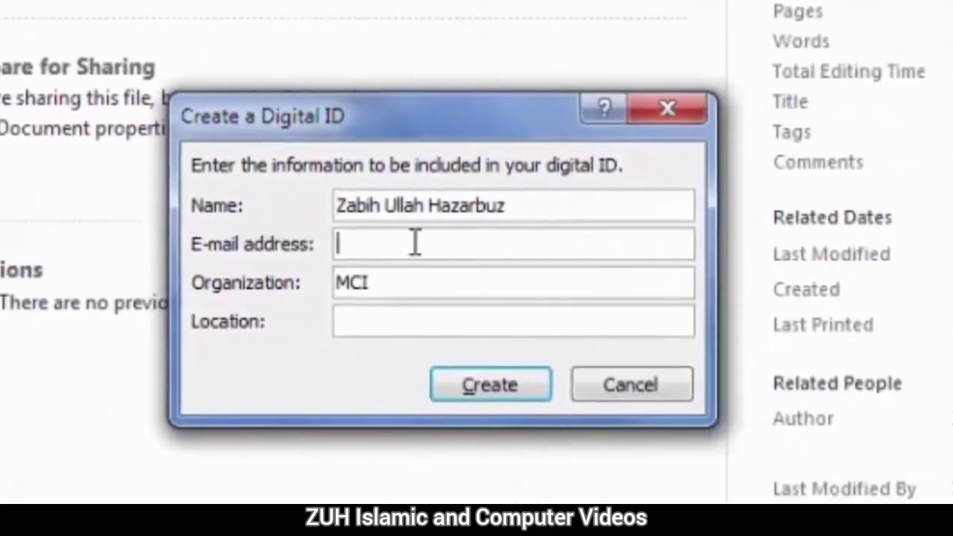
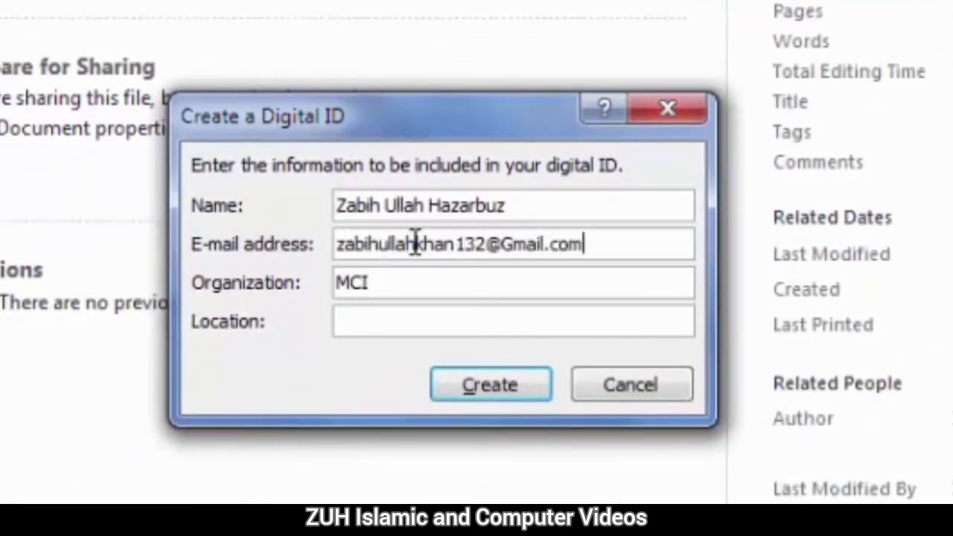
{"action": "key", "text": "Tab"}
{"action": "key", "text": "Tab"}
{"action": "type", "text": "Peshaa"}
{"action": "key", "text": "BackSpace"}
{"action": "type", "text": "war"}
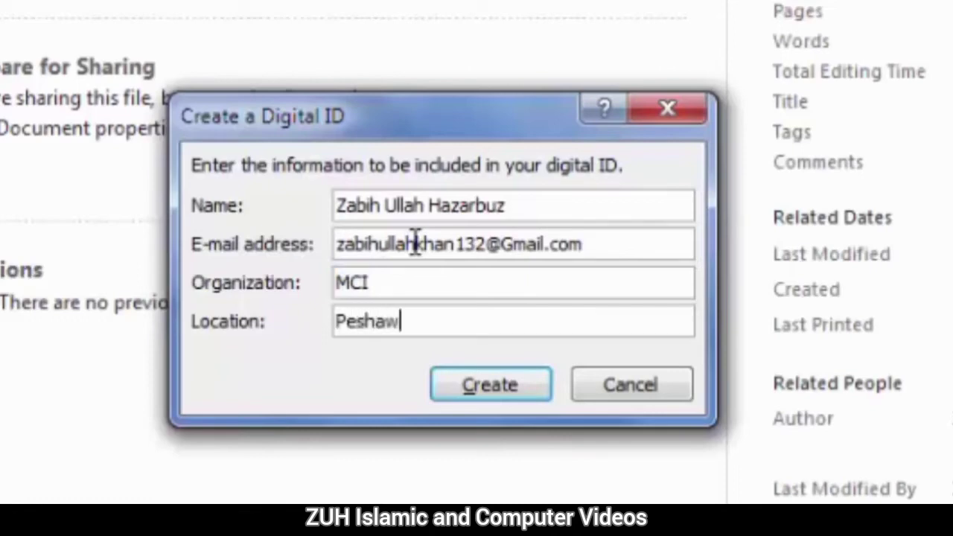
{"action": "left_click", "coordinate": [503, 397]}
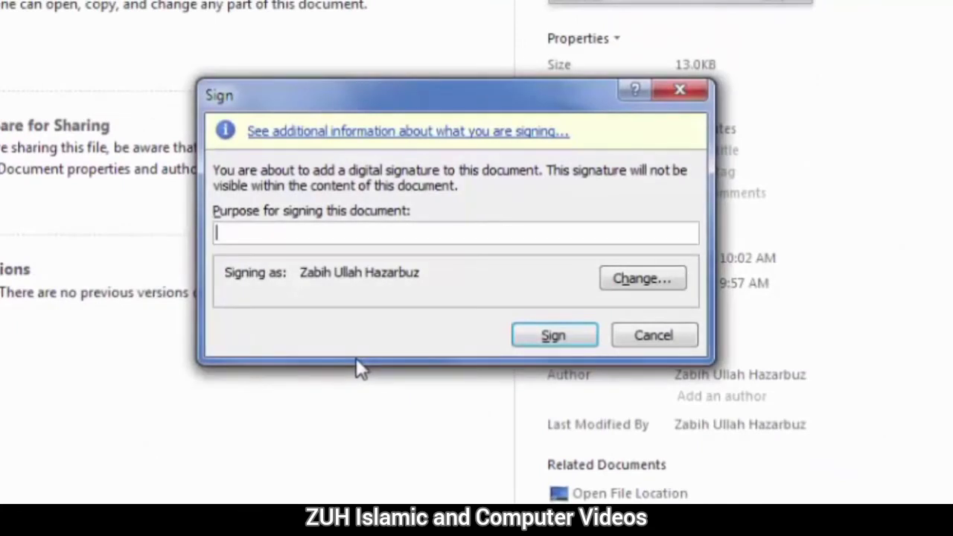
Sign the document with the purpose 'To make it personal' and acknowledge the confirmation
{"action": "type", "text": "To make it personal"}
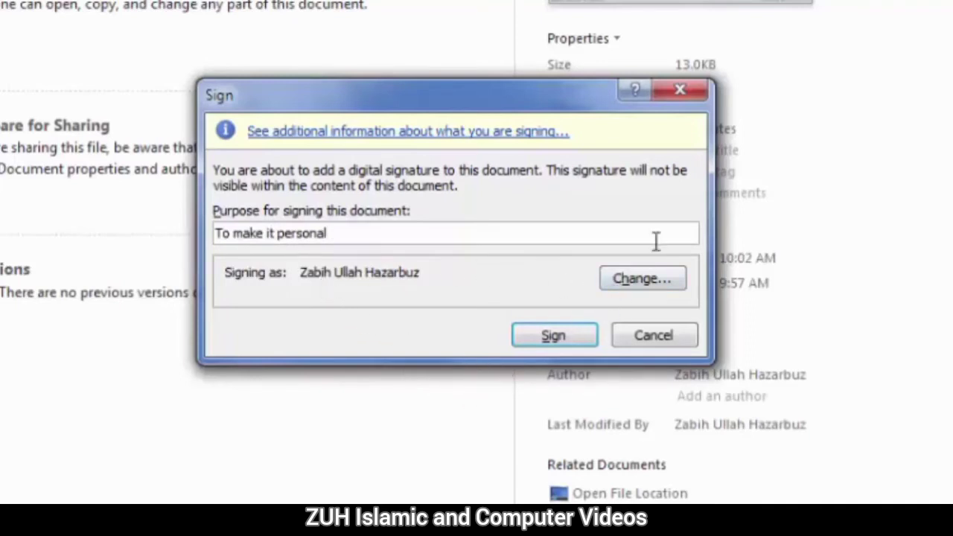
{"action": "left_click", "coordinate": [560, 333]}
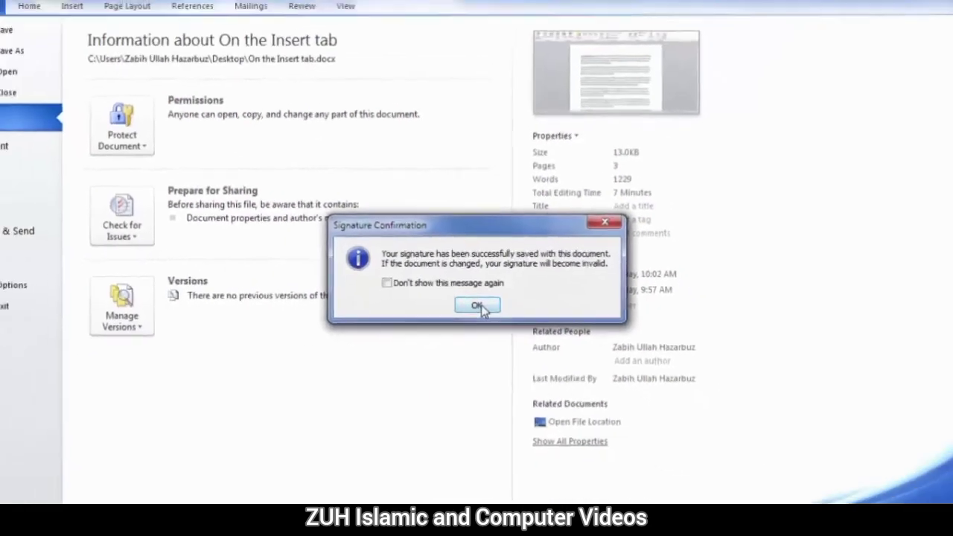
{"action": "left_click", "coordinate": [477, 305]}
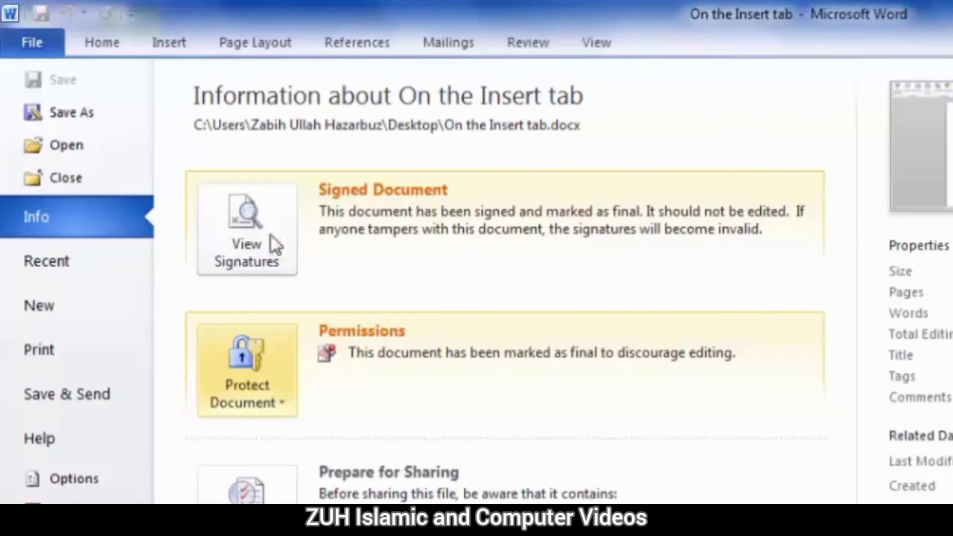
Open the Signatures pane and review the valid signature's details and signing certificate
{"action": "left_click", "coordinate": [250, 235]}
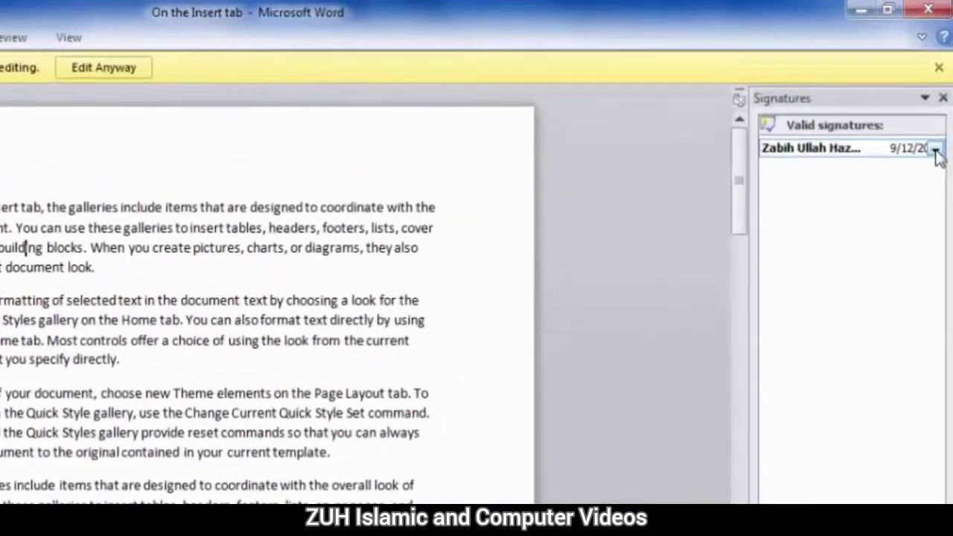
{"action": "left_click", "coordinate": [939, 100]}
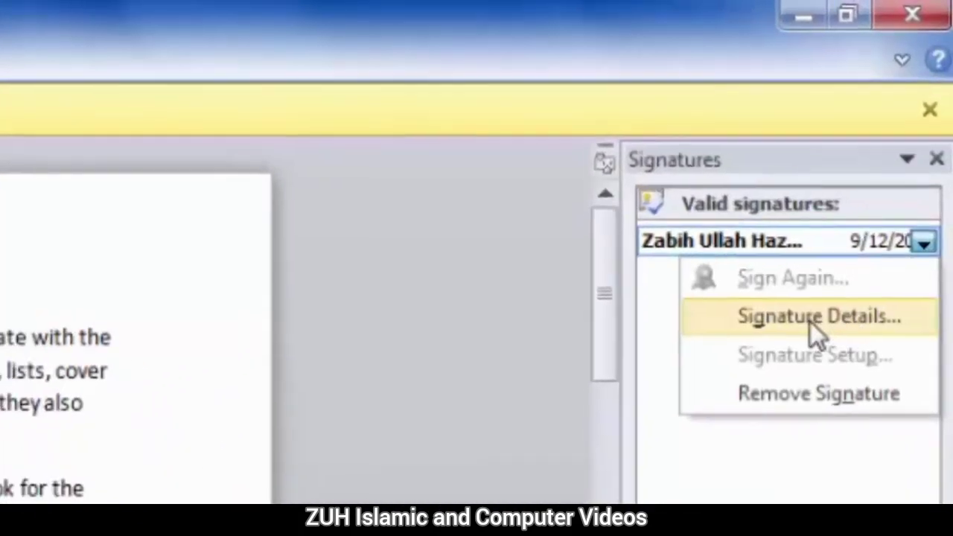
{"action": "left_click", "coordinate": [811, 321]}
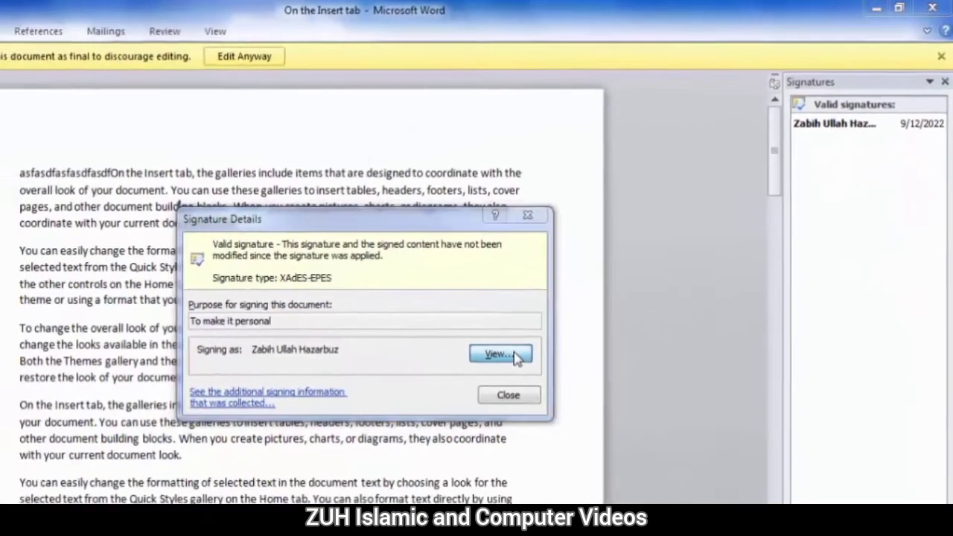
{"action": "left_click", "coordinate": [455, 400]}
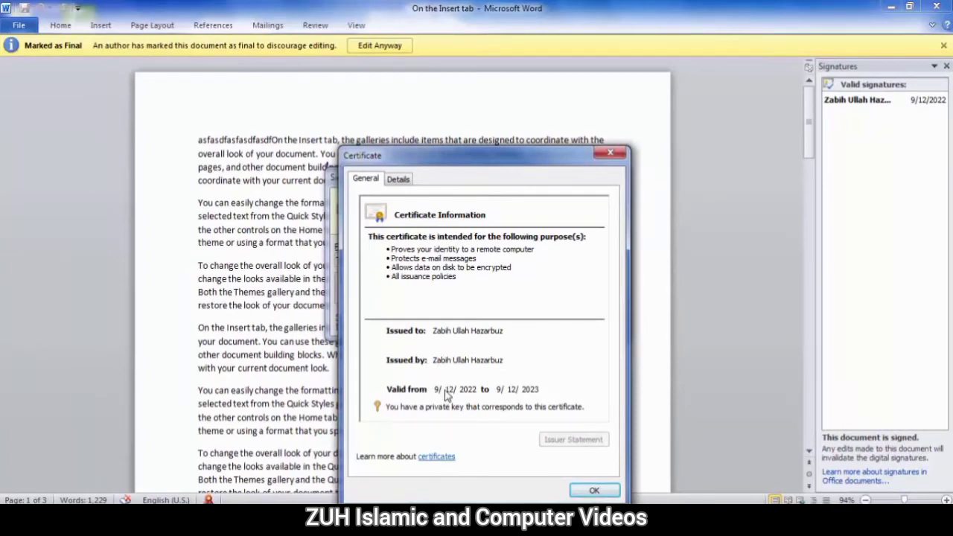
{"action": "left_click", "coordinate": [594, 490]}
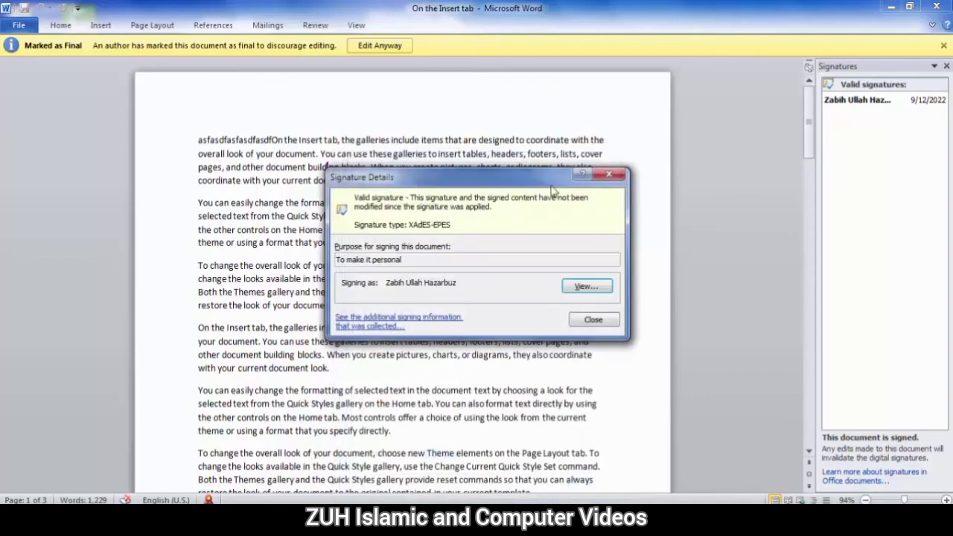
{"action": "left_click", "coordinate": [608, 176]}
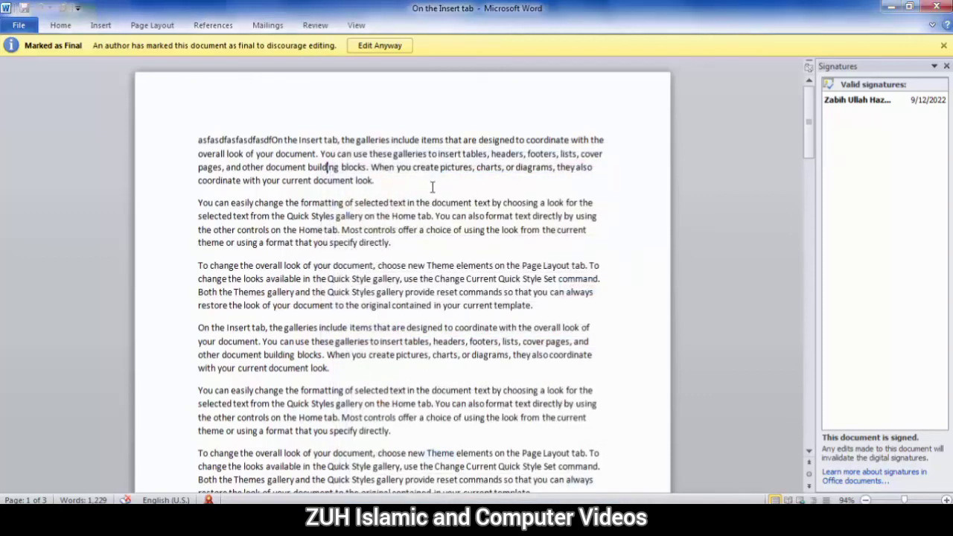
Check the signature's options and details in the Signatures pane, then close it and the final notice
{"action": "left_click", "coordinate": [941, 103]}
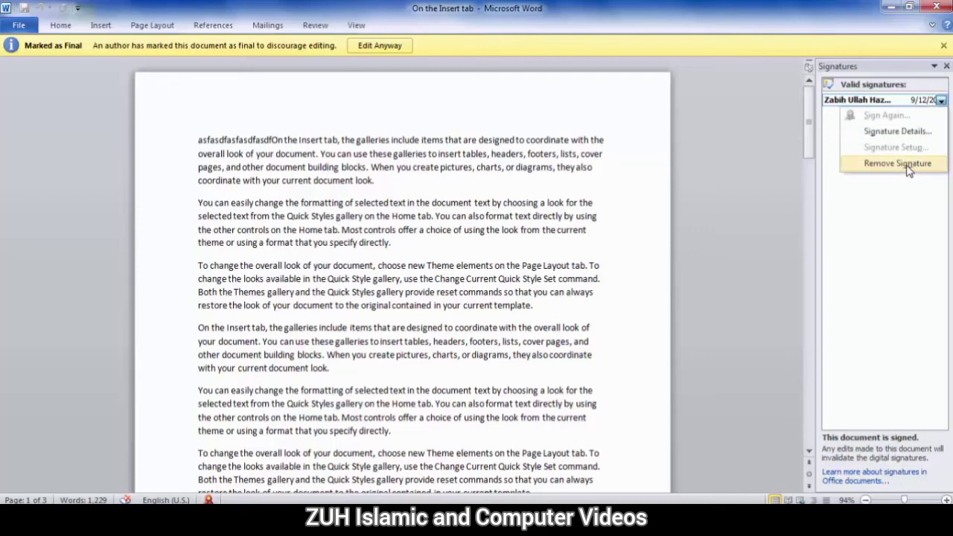
{"action": "left_click", "coordinate": [559, 170]}
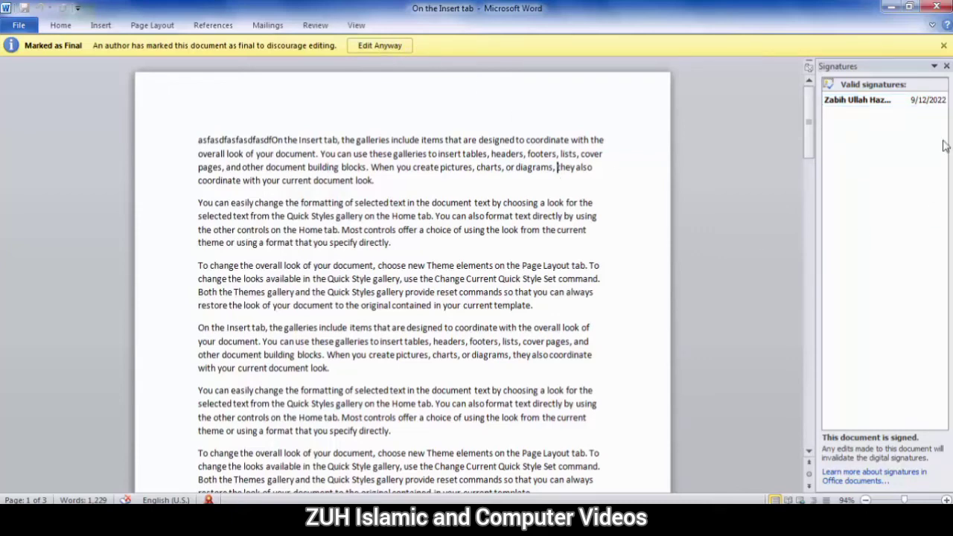
{"action": "left_click", "coordinate": [946, 67]}
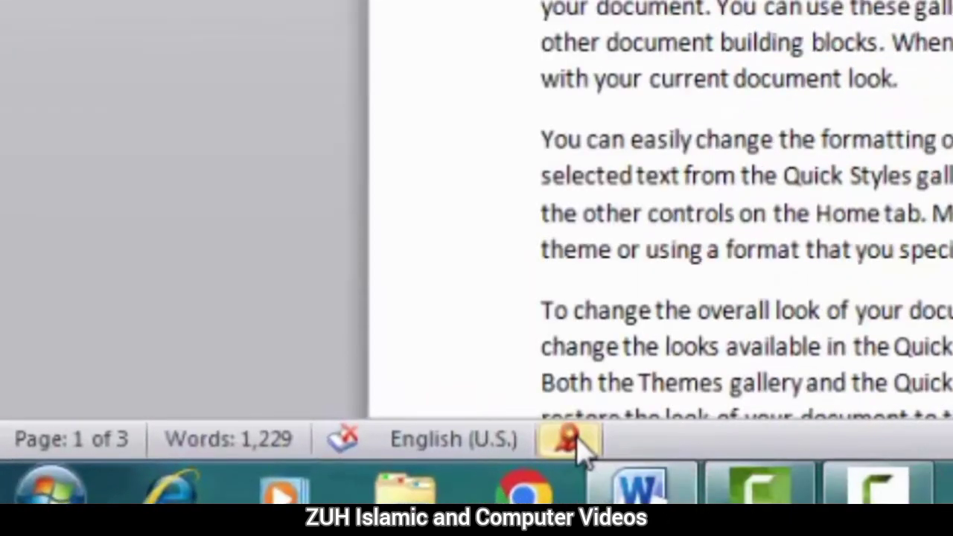
{"action": "left_click", "coordinate": [577, 441]}
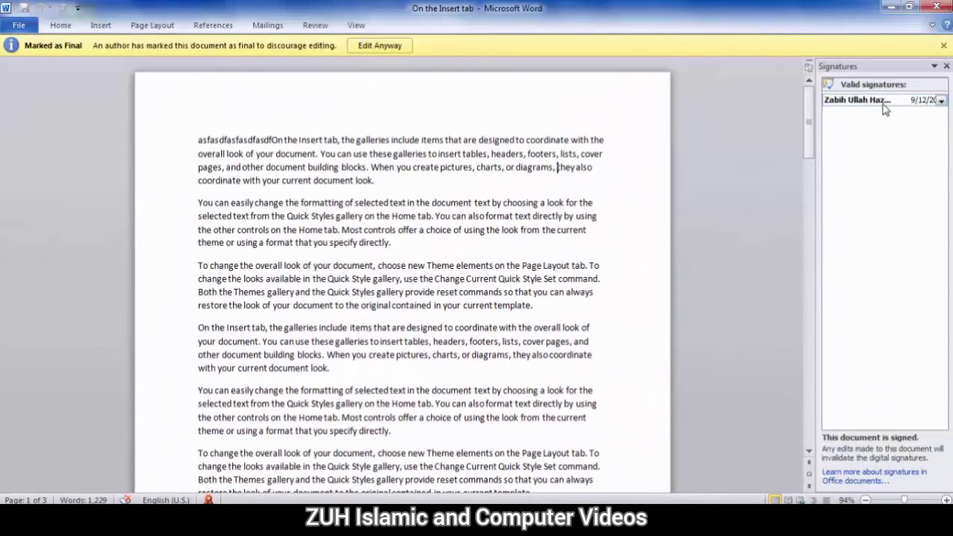
{"action": "left_click", "coordinate": [942, 101]}
{"action": "left_click", "coordinate": [905, 130]}
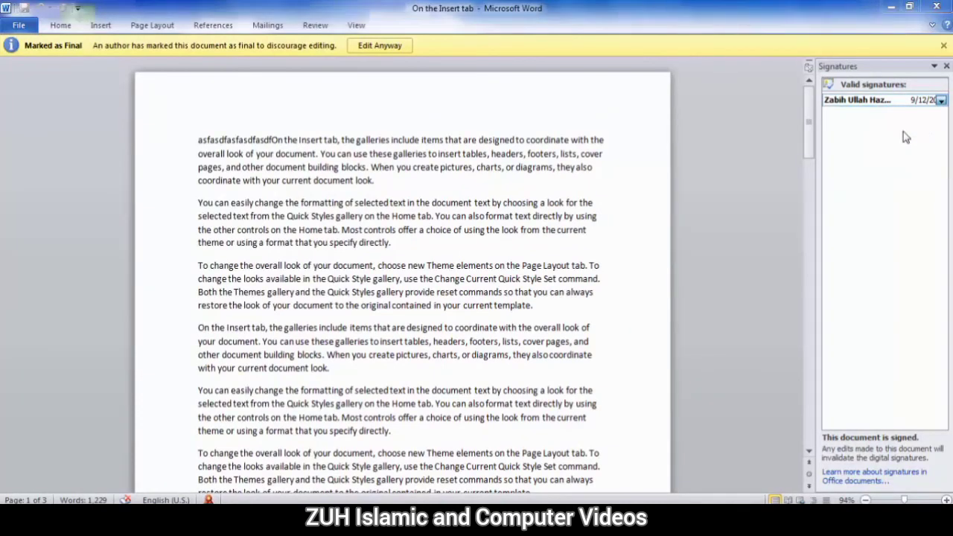
{"action": "left_click", "coordinate": [586, 320]}
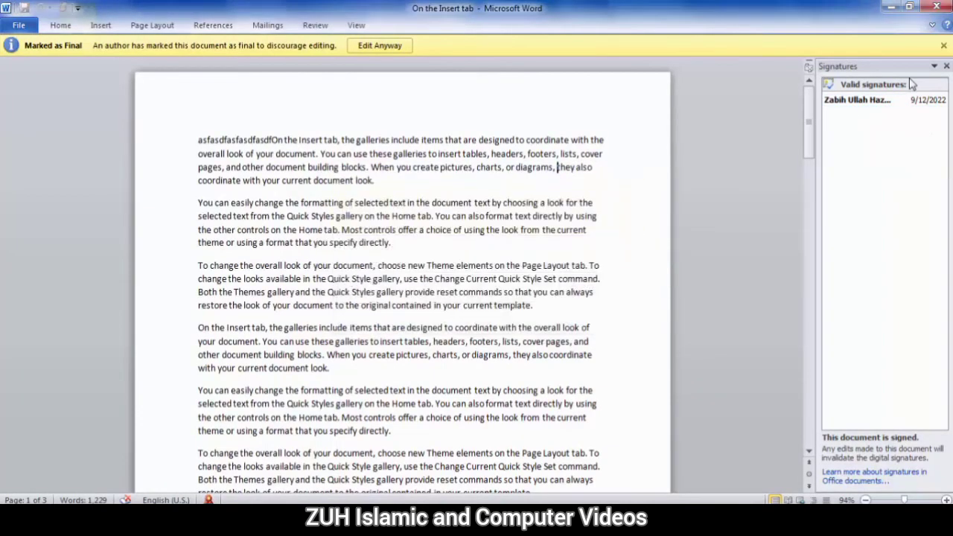
{"action": "left_click", "coordinate": [946, 66]}
{"action": "left_click", "coordinate": [943, 46]}
Remove the digital signature from the document, then show the Protect Document options on the Info page
{"action": "left_click", "coordinate": [19, 26]}
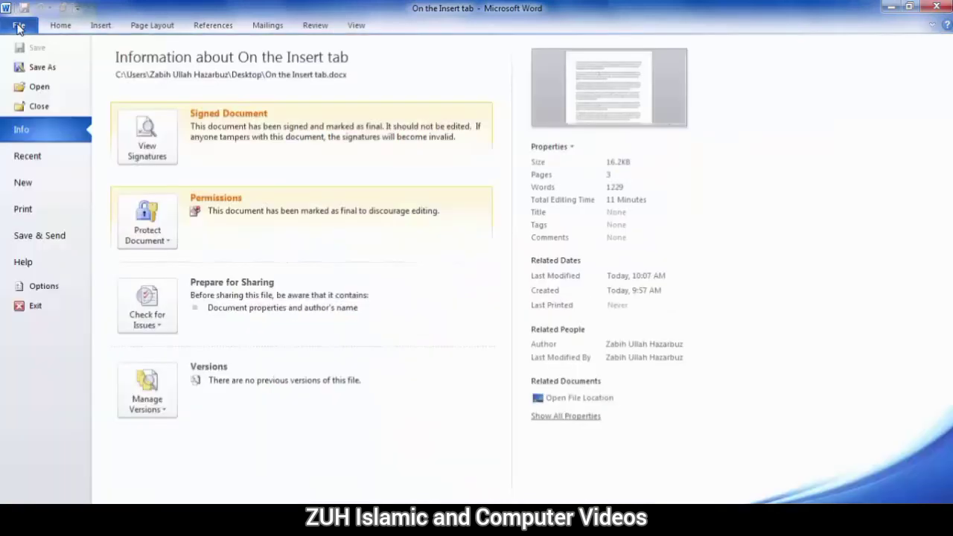
{"action": "left_click", "coordinate": [148, 132]}
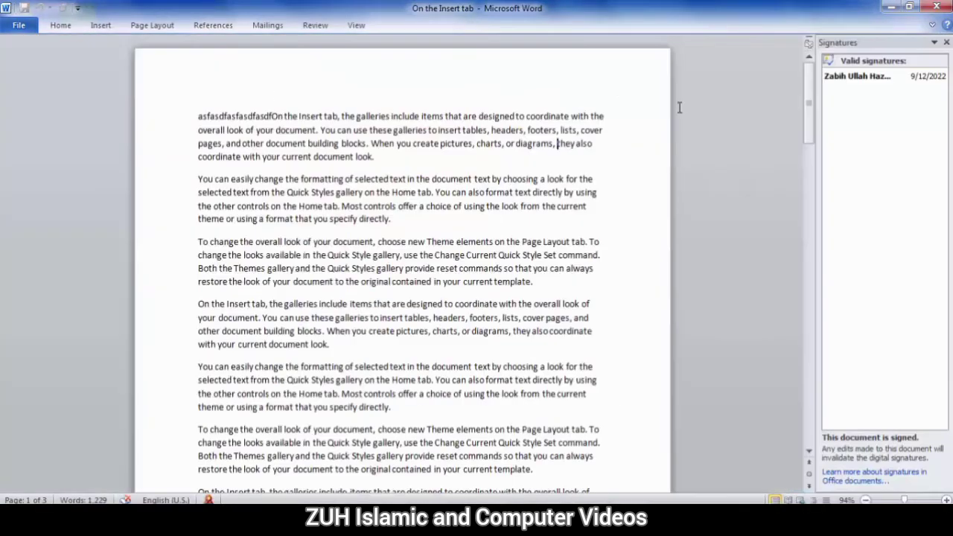
{"action": "left_click", "coordinate": [938, 78]}
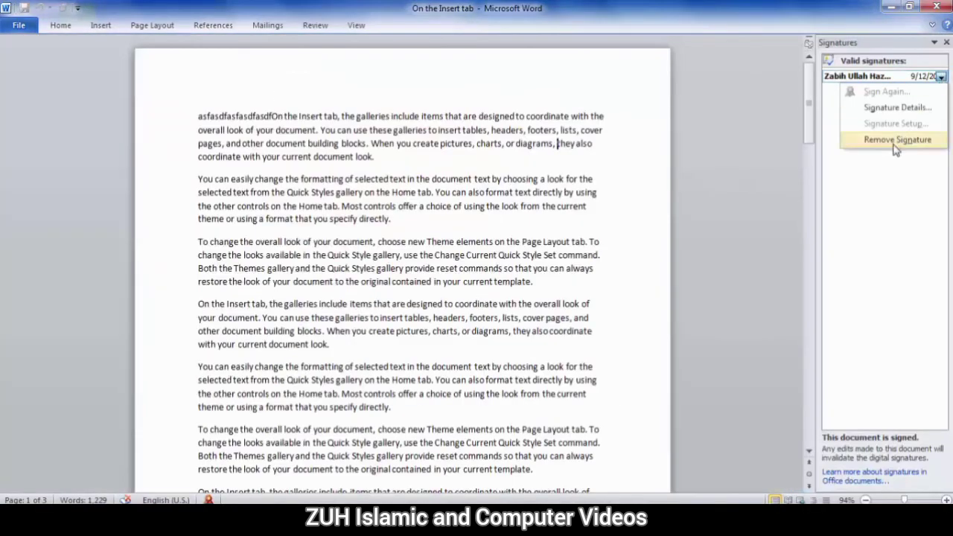
{"action": "left_click", "coordinate": [897, 143]}
{"action": "left_click", "coordinate": [451, 296]}
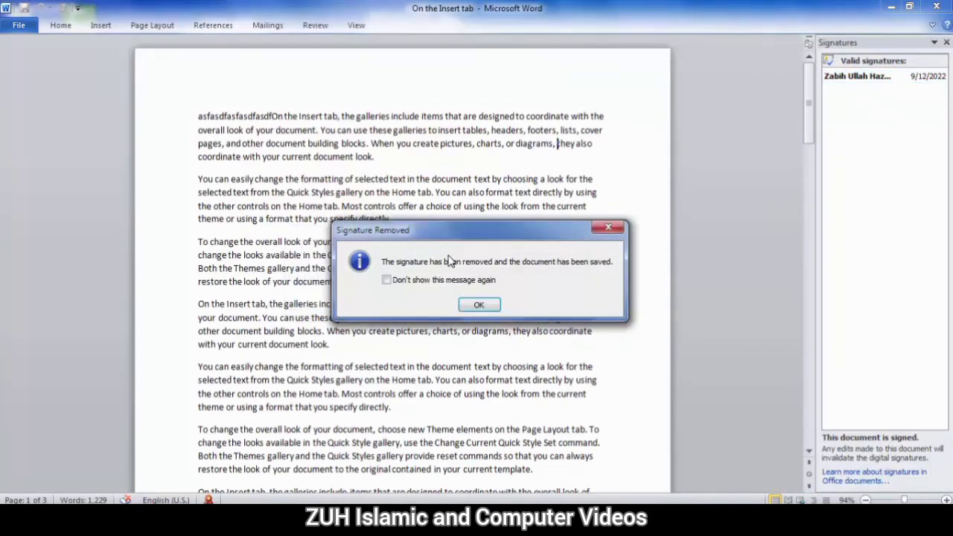
{"action": "key", "text": "Return"}
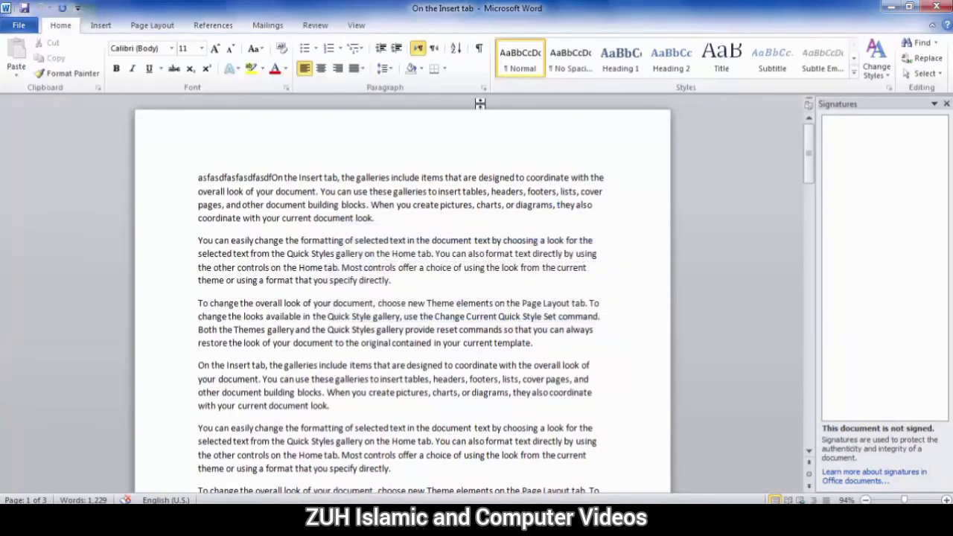
{"action": "left_click", "coordinate": [946, 103]}
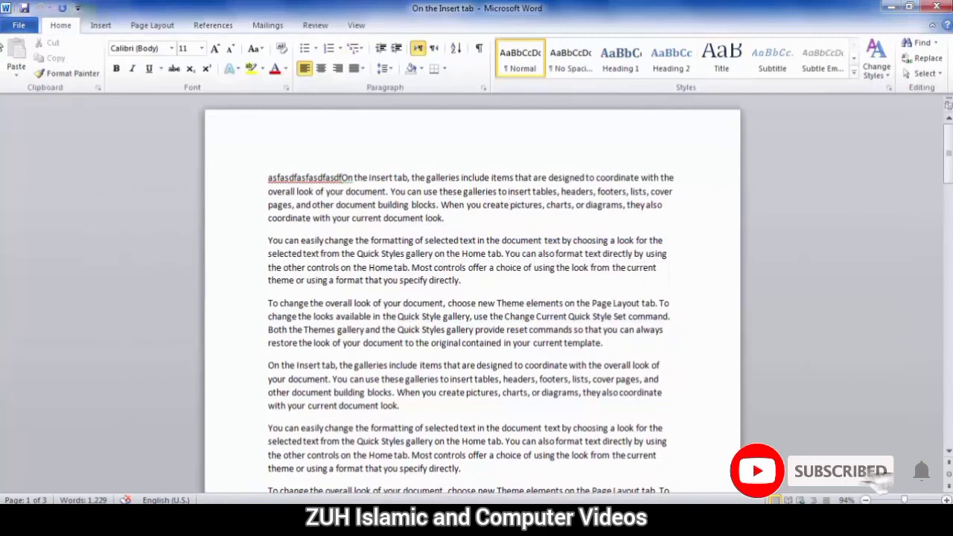
{"action": "left_click", "coordinate": [19, 25]}
{"action": "left_click", "coordinate": [160, 149]}
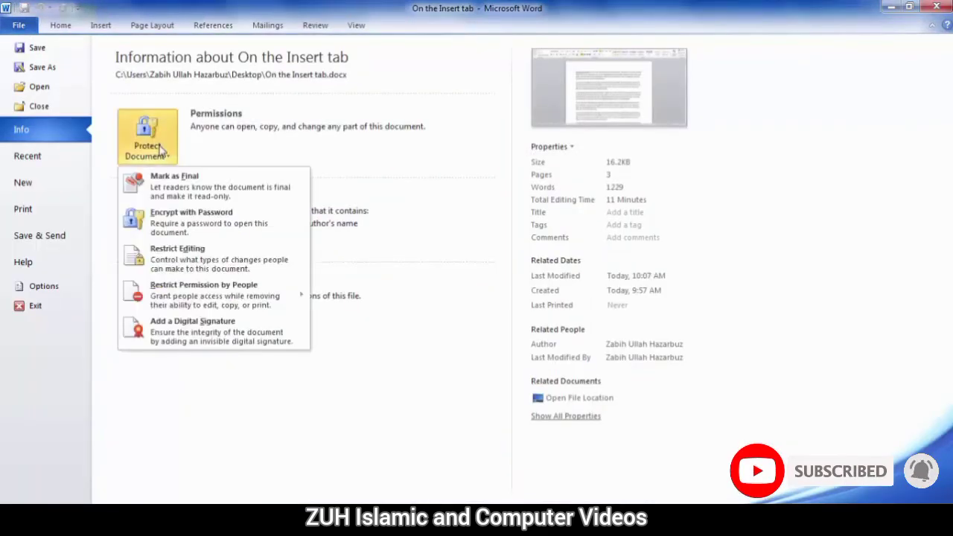